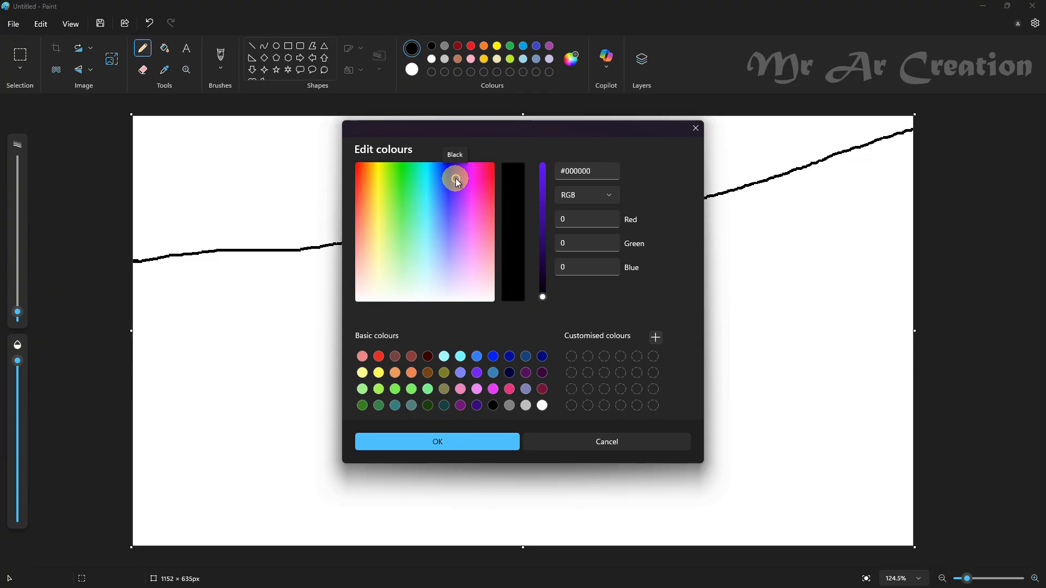
Step: Set the colour to a very dark purple and fill the area above the wavy line
left_click(545, 275)
left_click(519, 440)
left_click(164, 48)
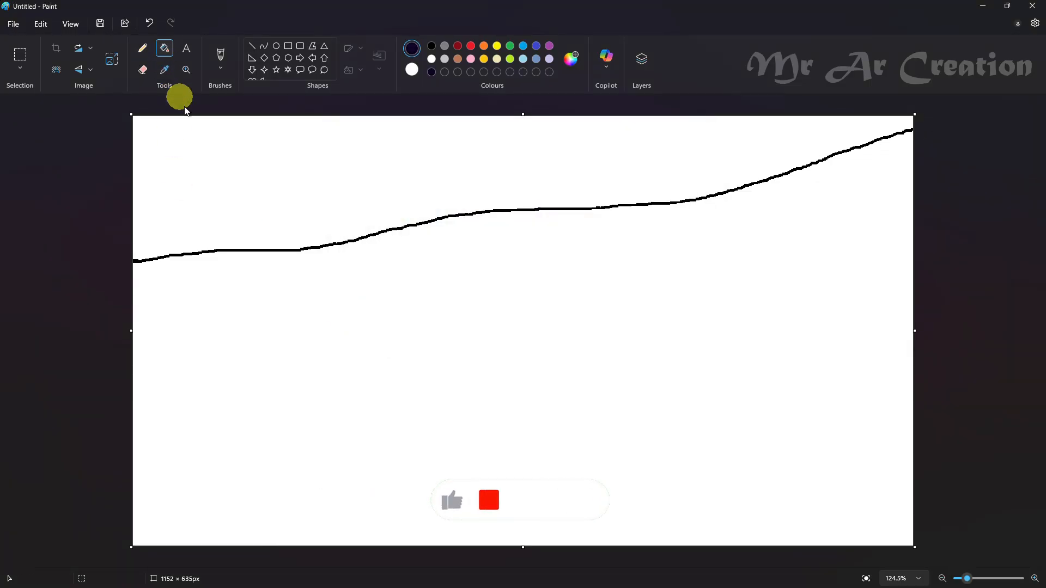
left_click(180, 131)
Step: Draw a second wavy line across the canvas with the pencil, then fill the band above it and the line with dark purple
left_click(142, 47)
mouse_move(142, 375)
left_mouse_down()
mouse_move(443, 340)
mouse_move(784, 276)
mouse_move(975, 200)
left_mouse_up()
left_click(571, 59)
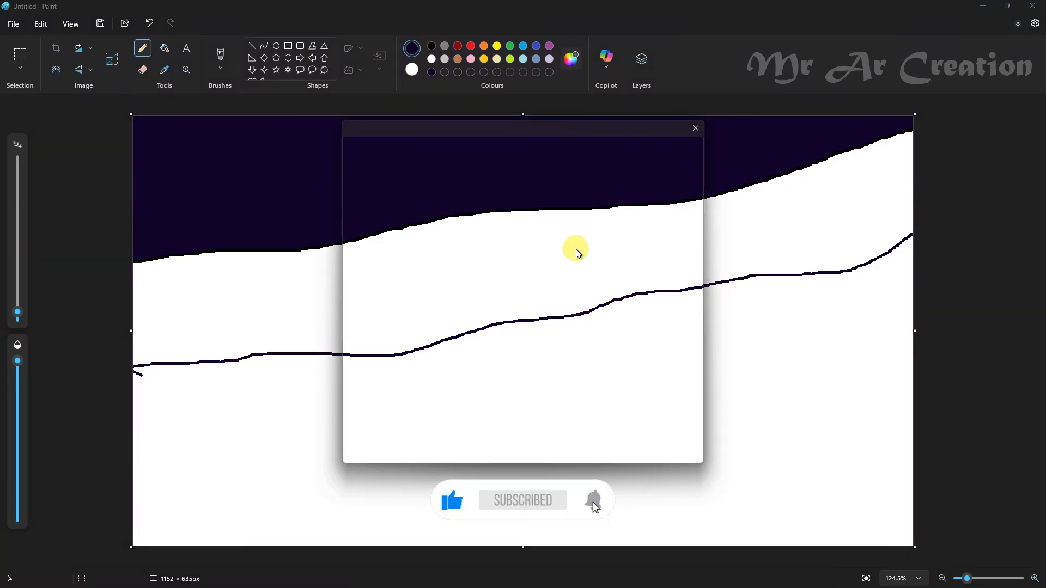
left_click(544, 240)
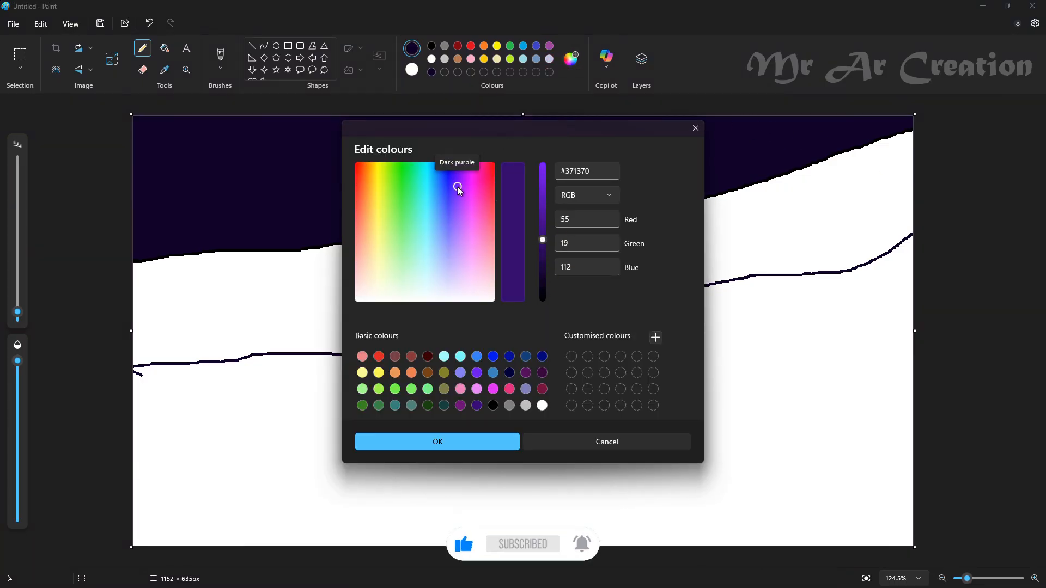
left_click(436, 441)
left_click(167, 51)
left_click(383, 280)
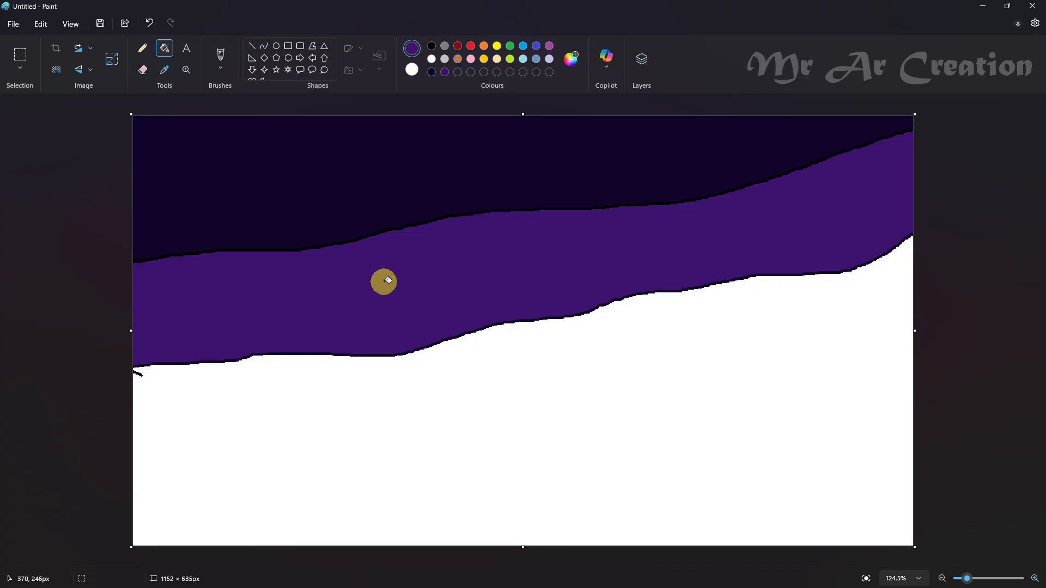
left_click(883, 259)
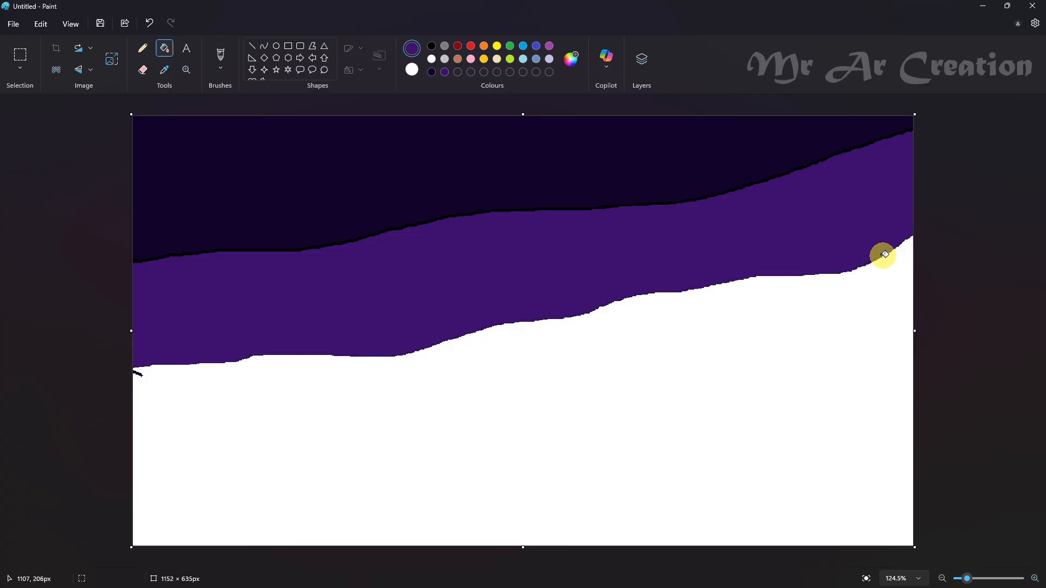
Step: Draw a third wavy line across the canvas and fill the band above it, including line remnants, with burnt orange #BA4618
left_click(142, 48)
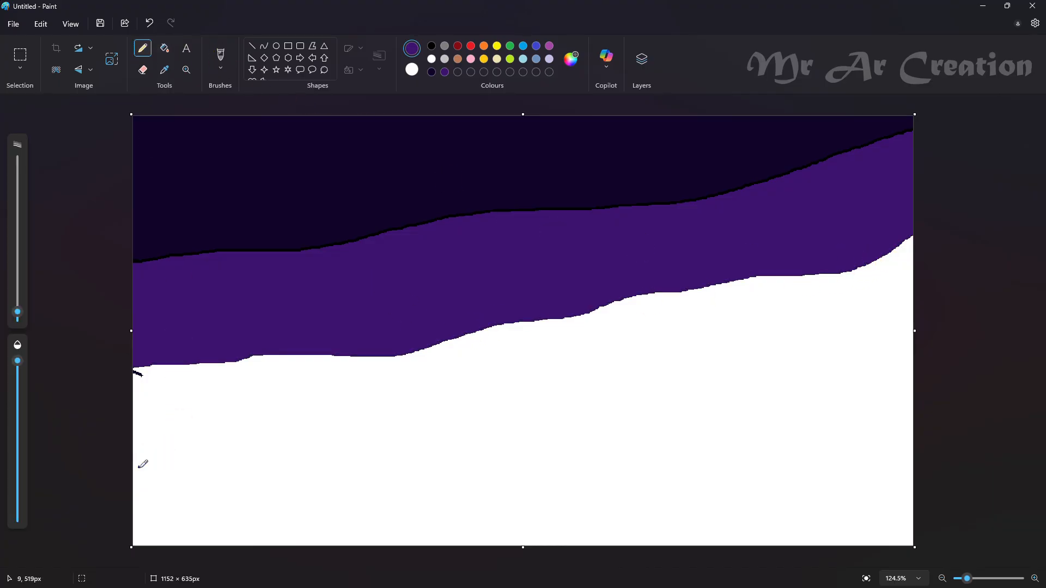
mouse_move(261, 456)
left_mouse_down()
mouse_move(499, 434)
mouse_move(678, 366)
mouse_move(847, 341)
mouse_move(1028, 290)
left_mouse_up()
left_click(571, 59)
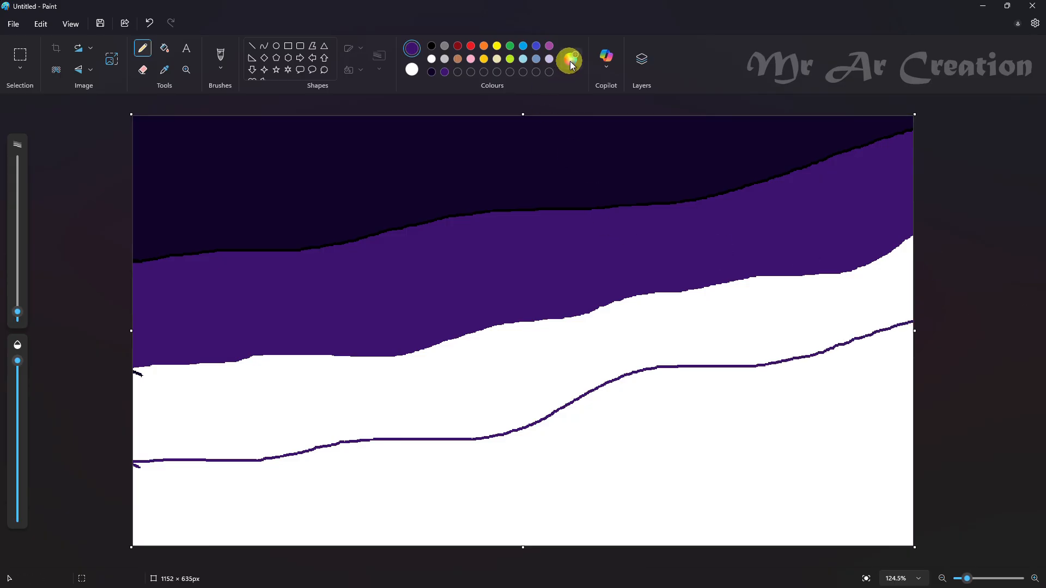
left_click_drag(458, 191, 362, 181)
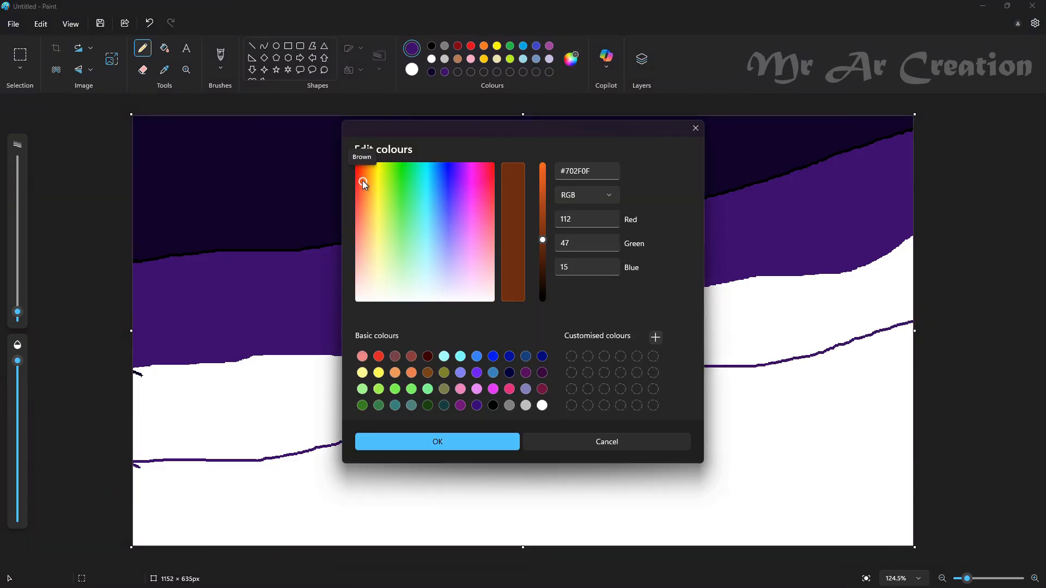
left_click(567, 261)
left_click_drag(543, 240, 543, 200)
left_click(467, 442)
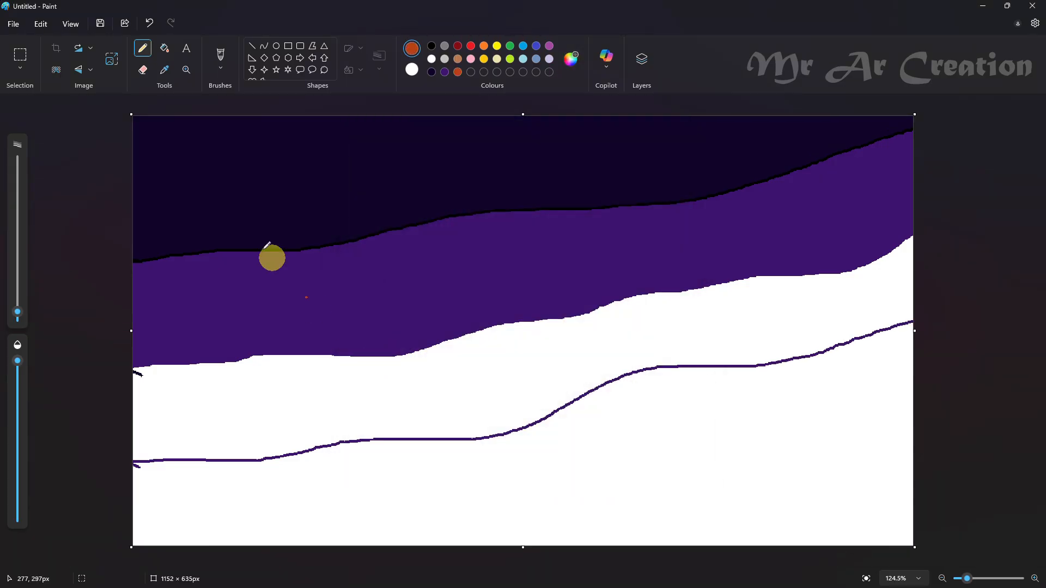
left_click(167, 52)
left_click(472, 375)
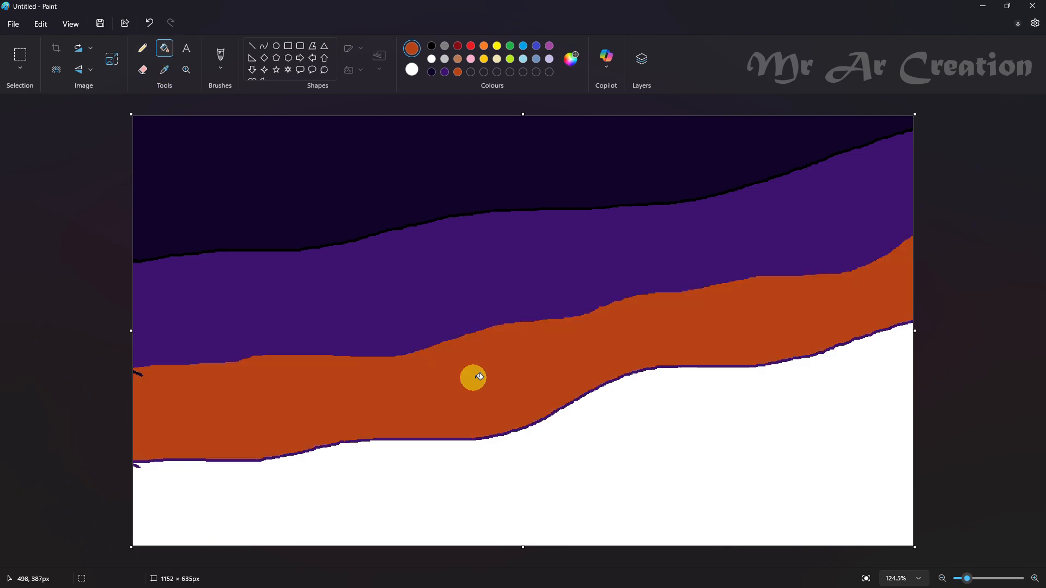
left_click(637, 370)
left_click(139, 373)
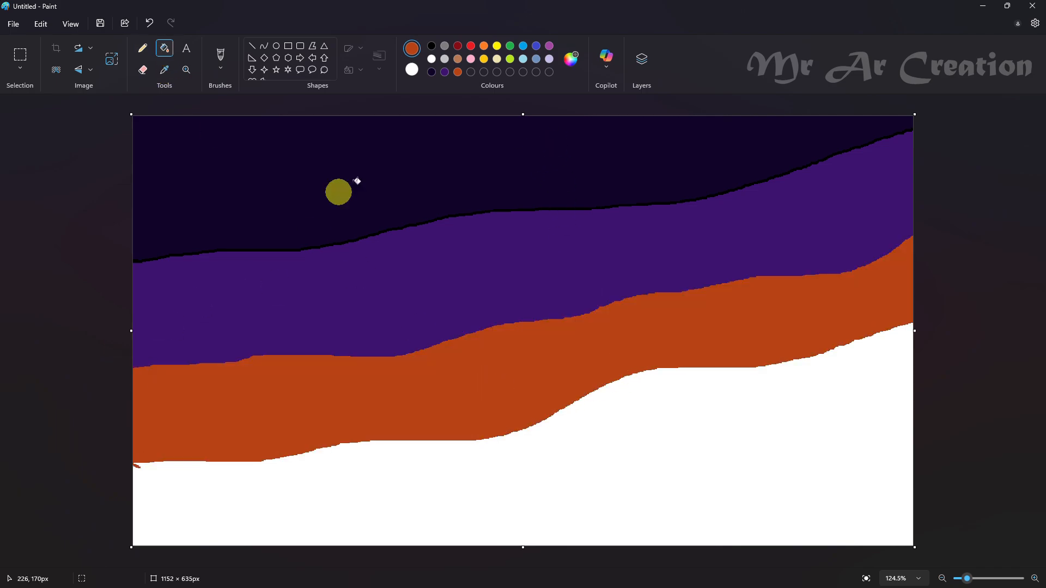
Step: Set the colour to gold #E0A026, draw a fourth wavy line below the orange band and fill the area between them
left_click(571, 59)
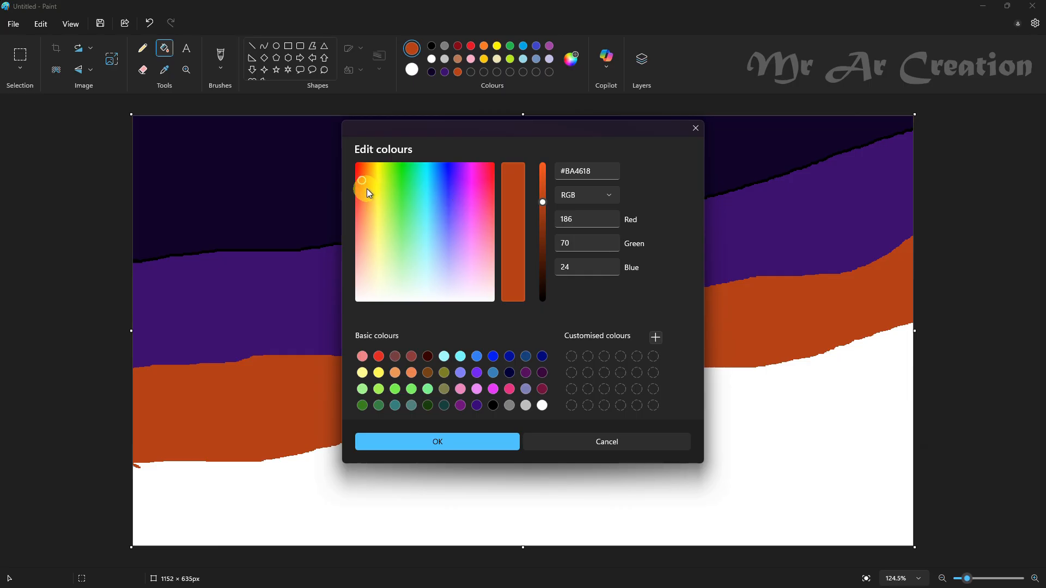
left_click_drag(368, 193, 371, 186)
left_click_drag(543, 203, 547, 185)
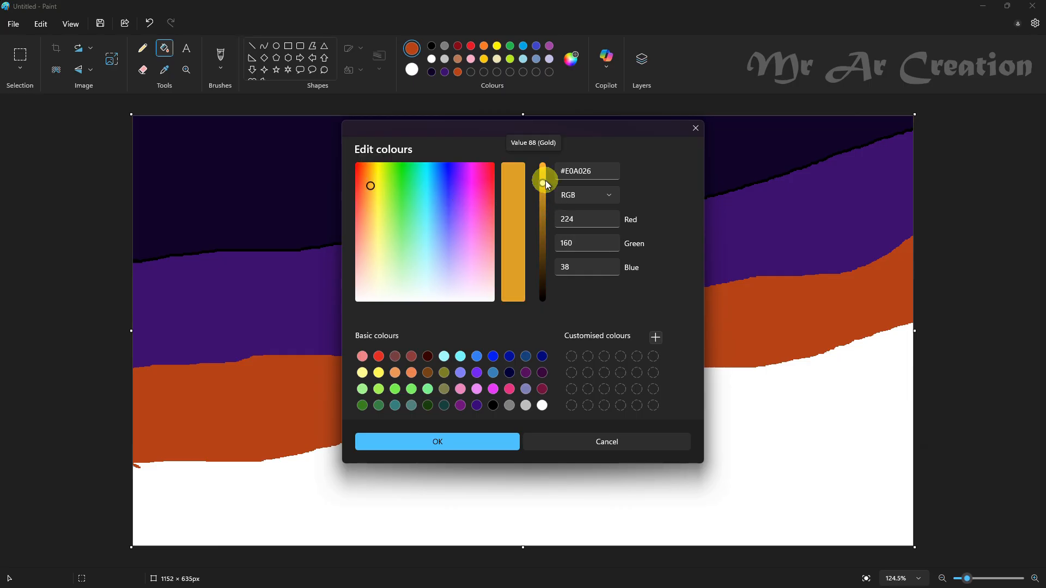
left_click(479, 440)
left_click(143, 48)
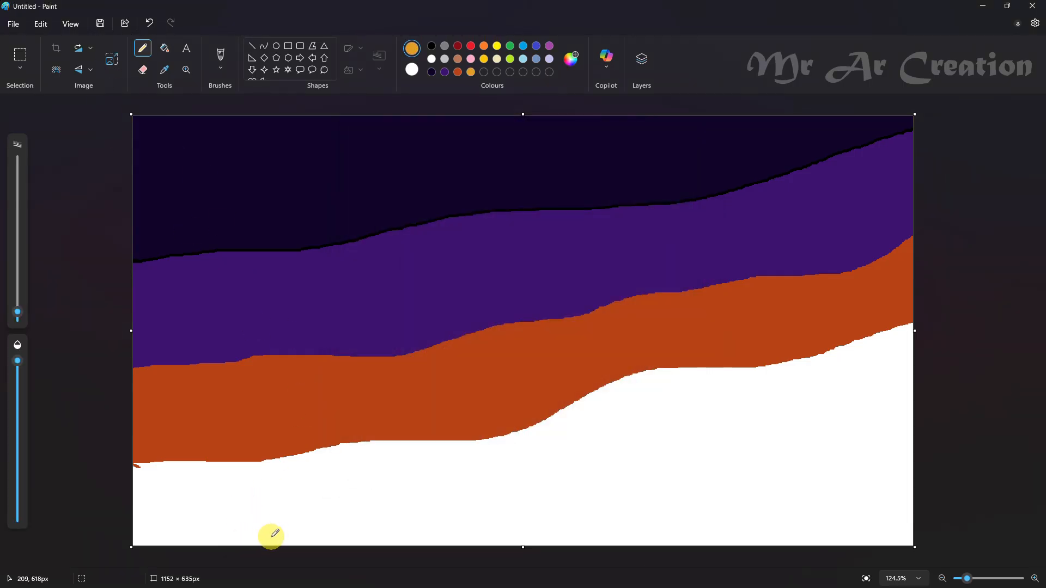
mouse_move(292, 543)
left_mouse_down()
mouse_move(442, 507)
mouse_move(698, 469)
mouse_move(932, 390)
left_mouse_up()
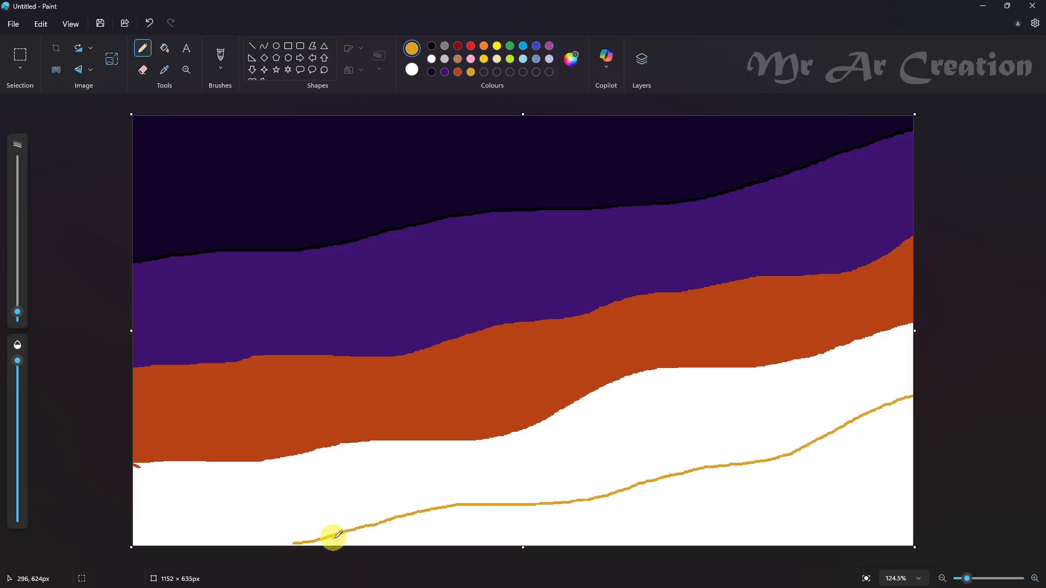
left_click(164, 48)
left_click(631, 451)
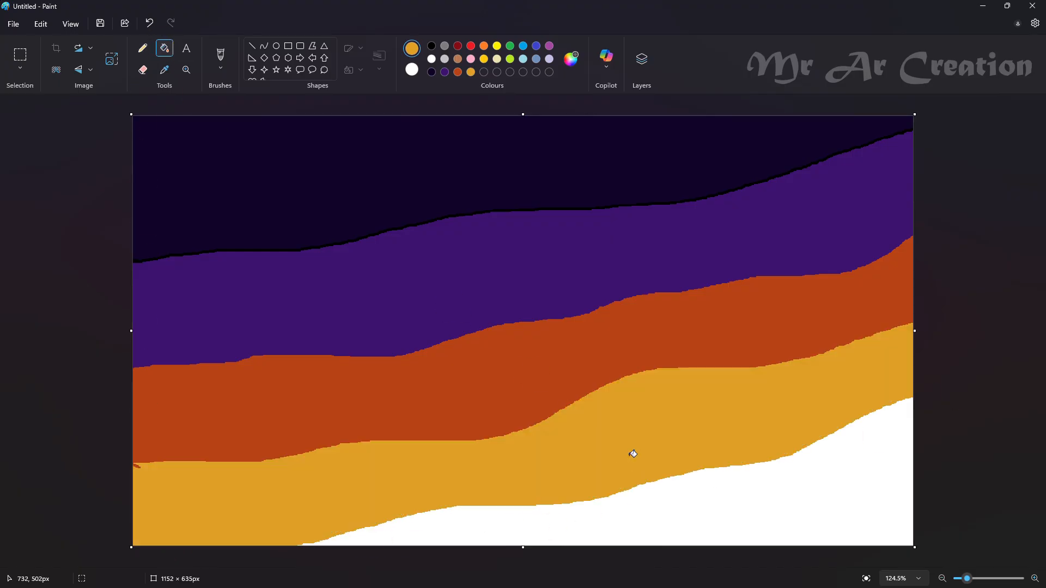
Step: Set the colour to yellow #EFF535 and fill the remaining white area in the lower-right corner of the canvas
left_click(567, 73)
left_click_drag(373, 189, 379, 193)
left_click(543, 173)
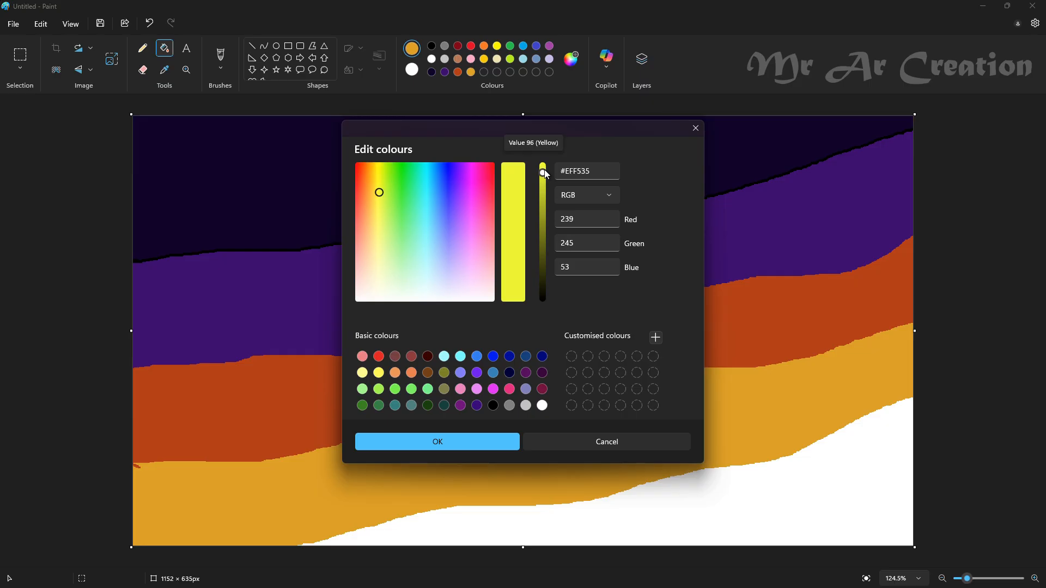
left_click(496, 442)
left_click(769, 493)
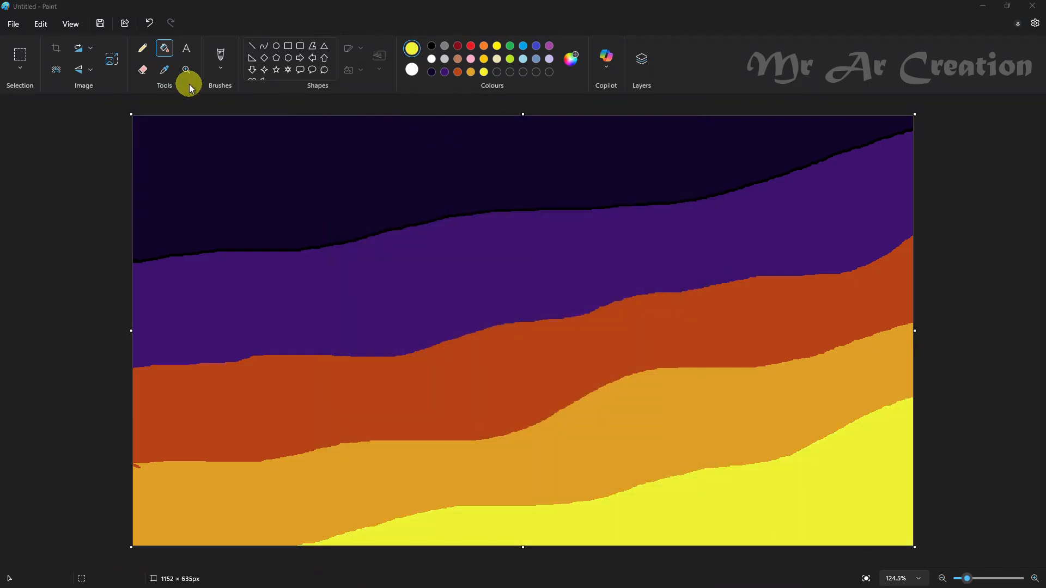
Step: Resize the image to a width of 1 pixel and back to 1152 pixels to turn the colours into horizontal bands
left_click(112, 59)
left_click(531, 244)
double_click(492, 285)
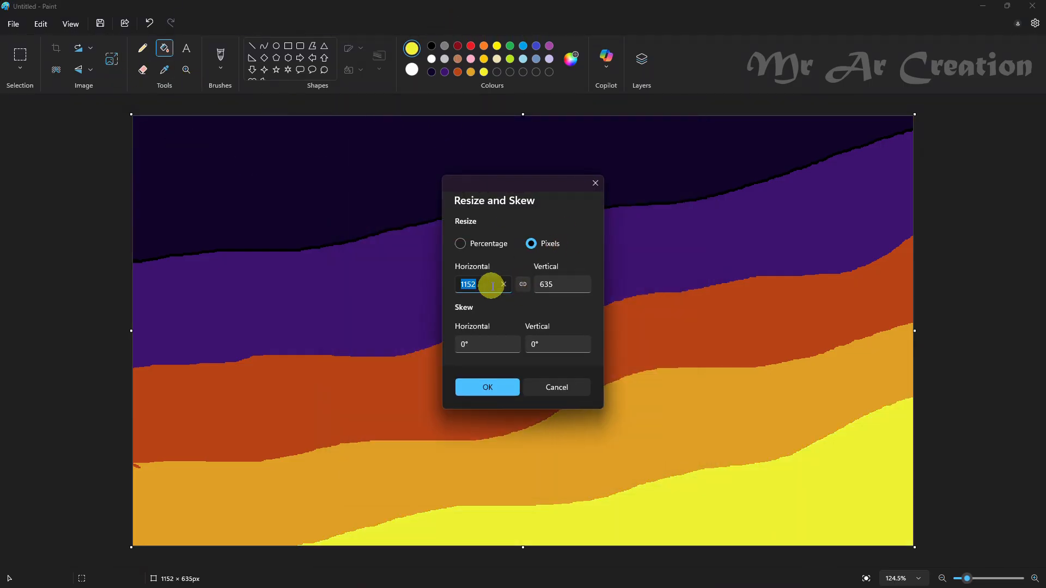
type("1")
left_click(488, 388)
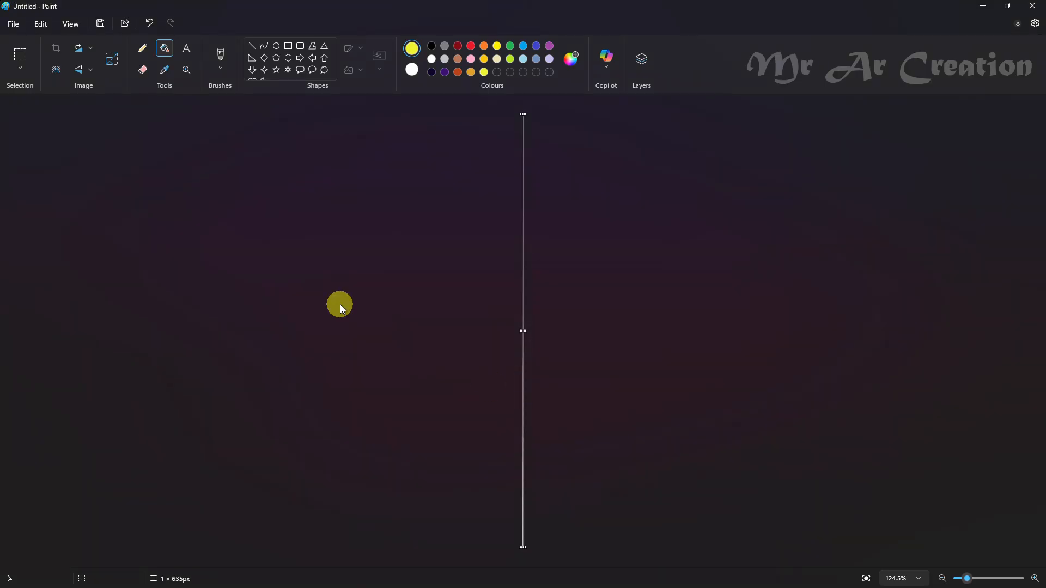
left_click(112, 59)
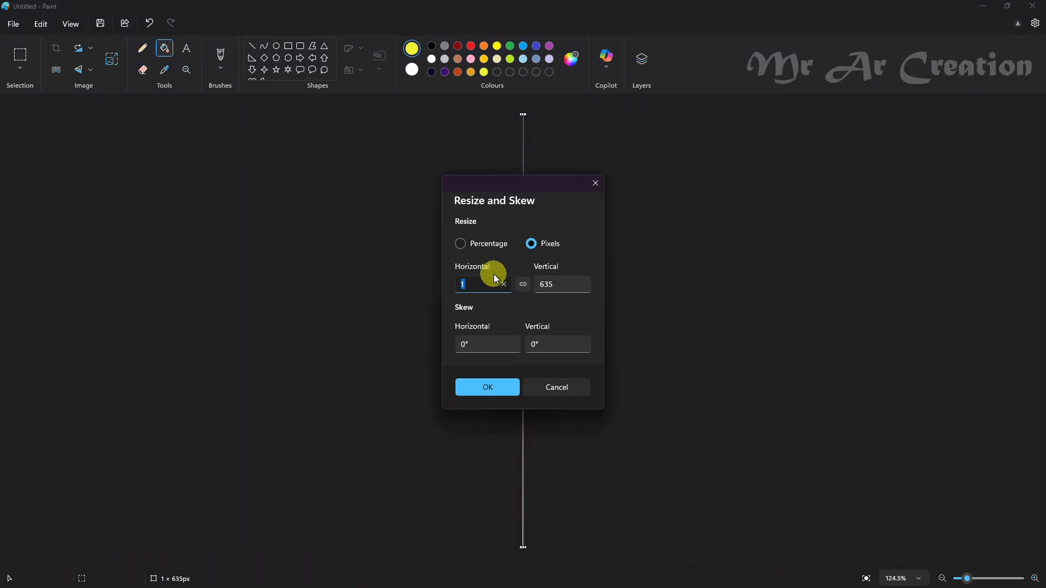
type("1152")
left_click(498, 393)
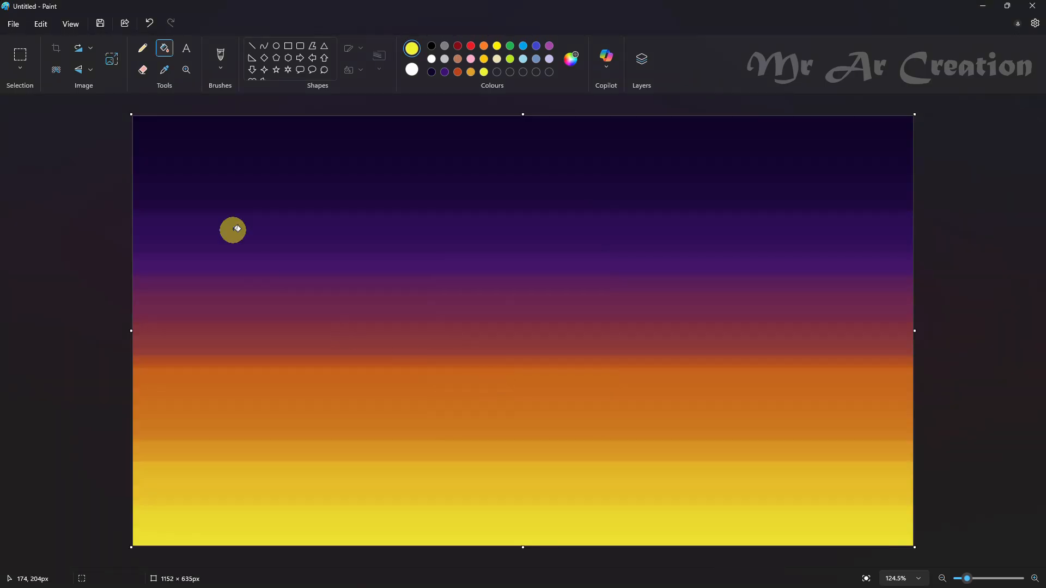
Step: Resize the image to a height of 11 pixels and back to 635 pixels to blend the bands into a smooth gradient
left_click(119, 63)
left_click(530, 243)
left_click_drag(537, 287, 569, 289)
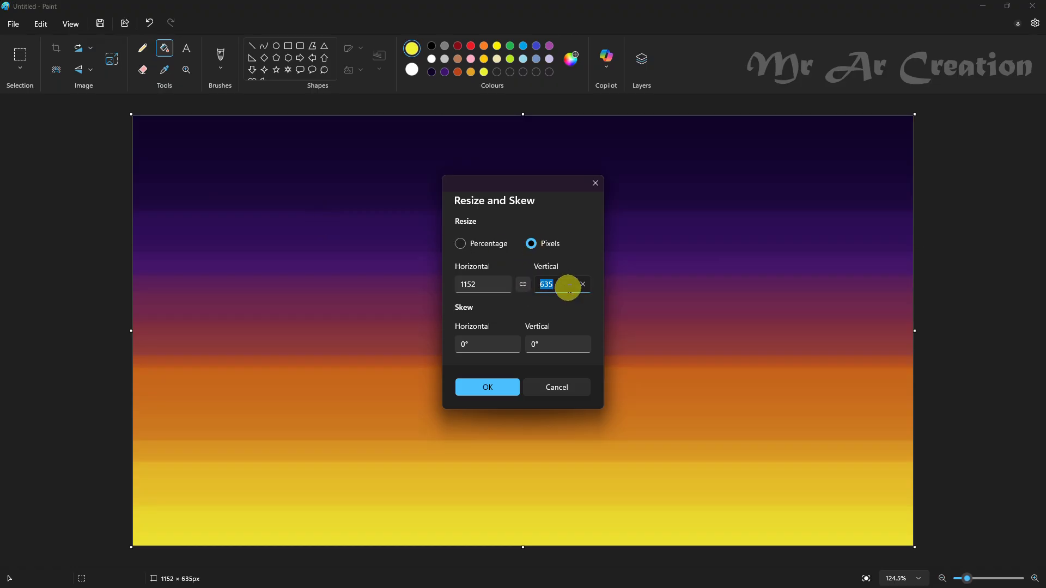
type("11")
left_click(499, 388)
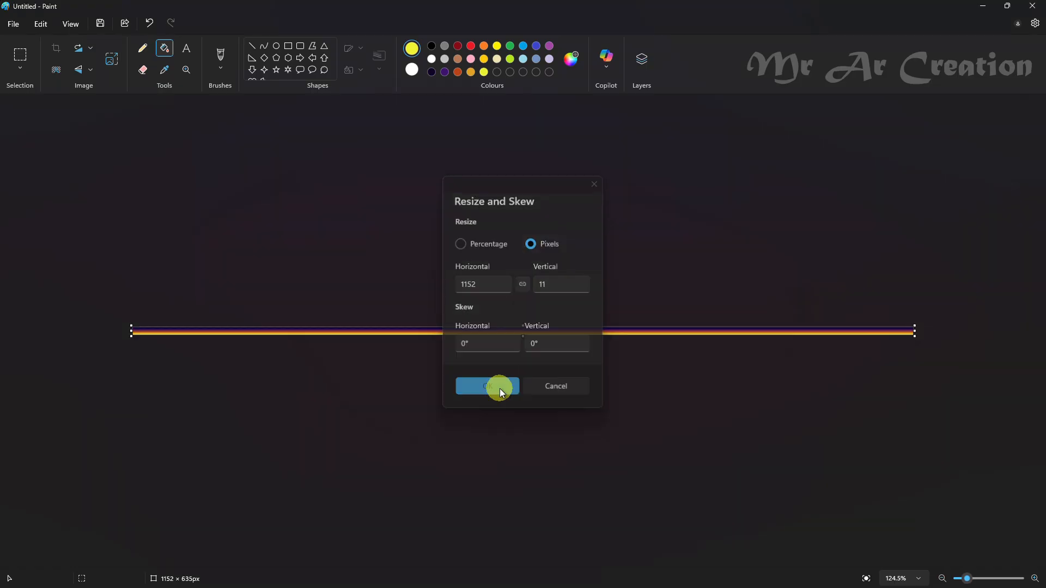
left_click(115, 67)
left_click_drag(540, 284, 560, 283)
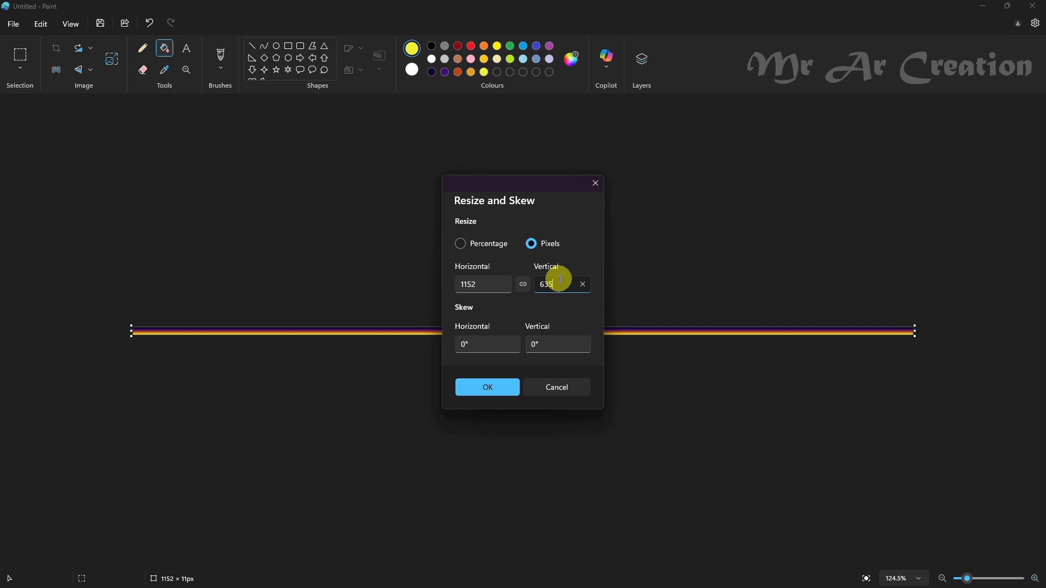
left_click(500, 386)
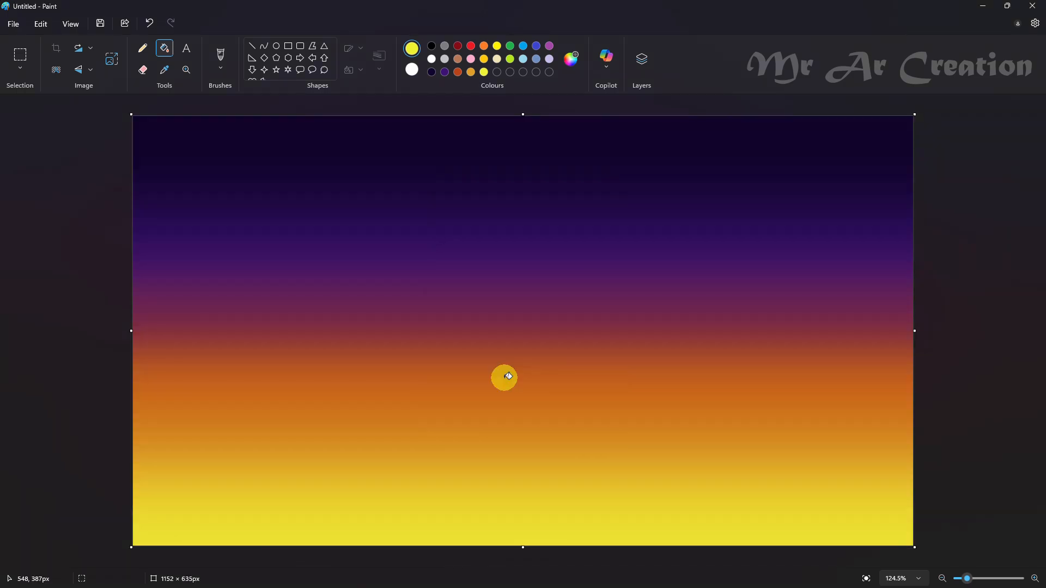
Step: Add a new layer above the gradient and sample a golden yellow from the lower-left part of the gradient
left_click(142, 48)
left_click(641, 59)
left_click(1008, 114)
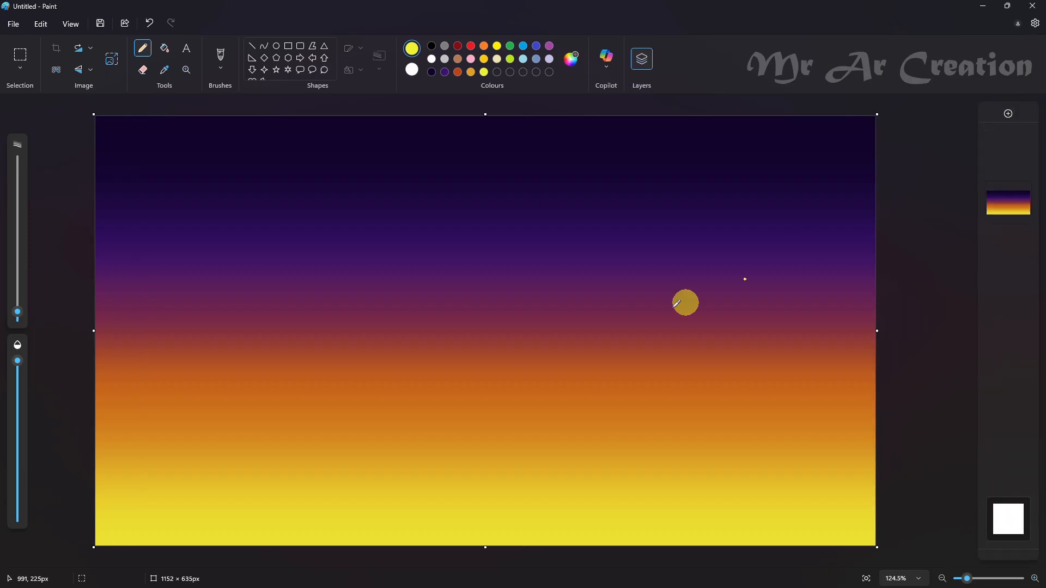
left_click(164, 70)
left_click(109, 463)
Step: Paint a golden mountain ridge across the lower part of the canvas with a slightly enlarged oil brush
left_click(221, 60)
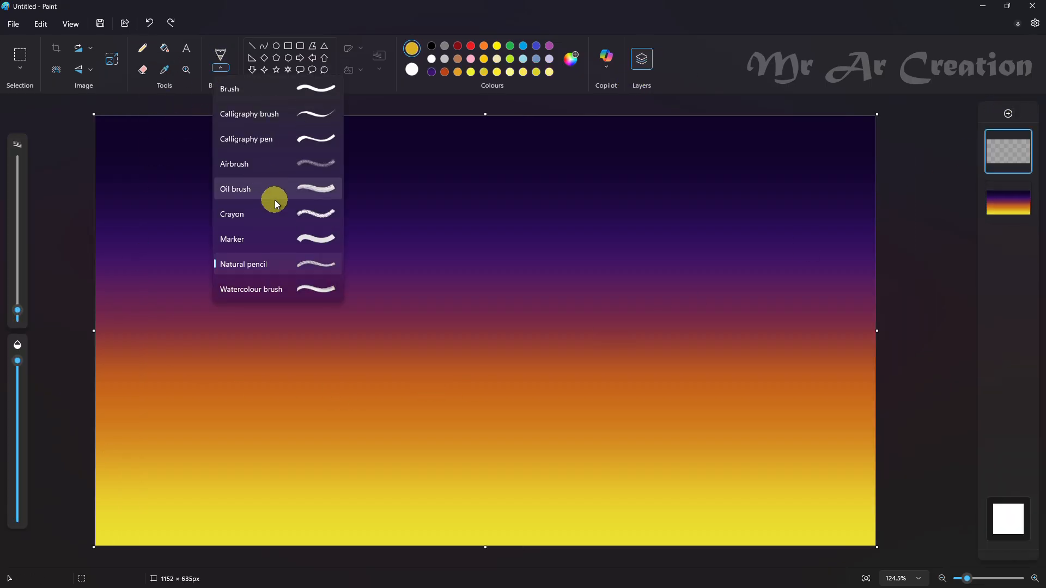
left_click(273, 199)
key("ctrl+z")
left_click_drag(18, 316, 17, 306)
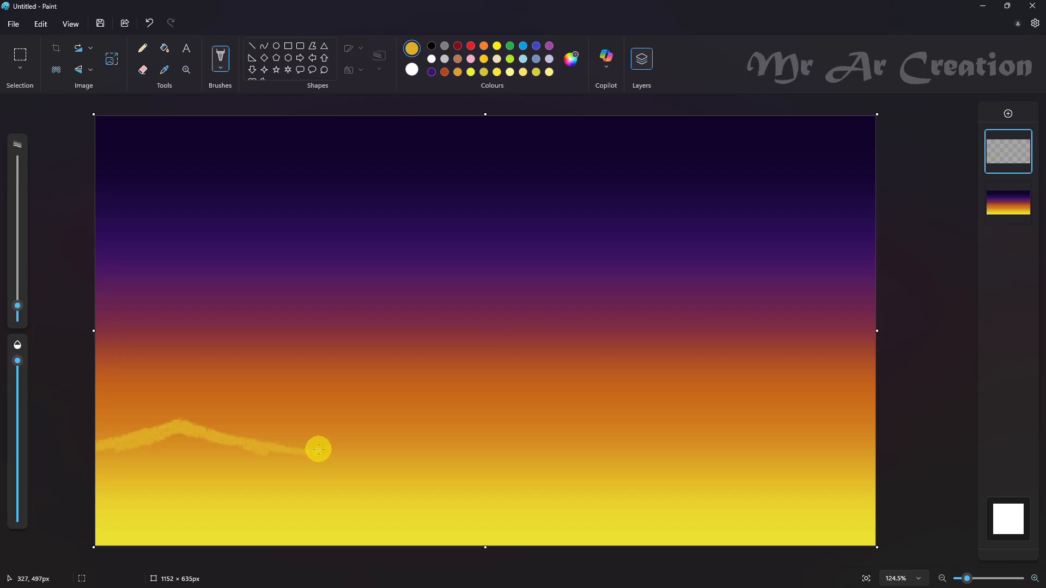
left_click_drag(318, 449, 402, 430)
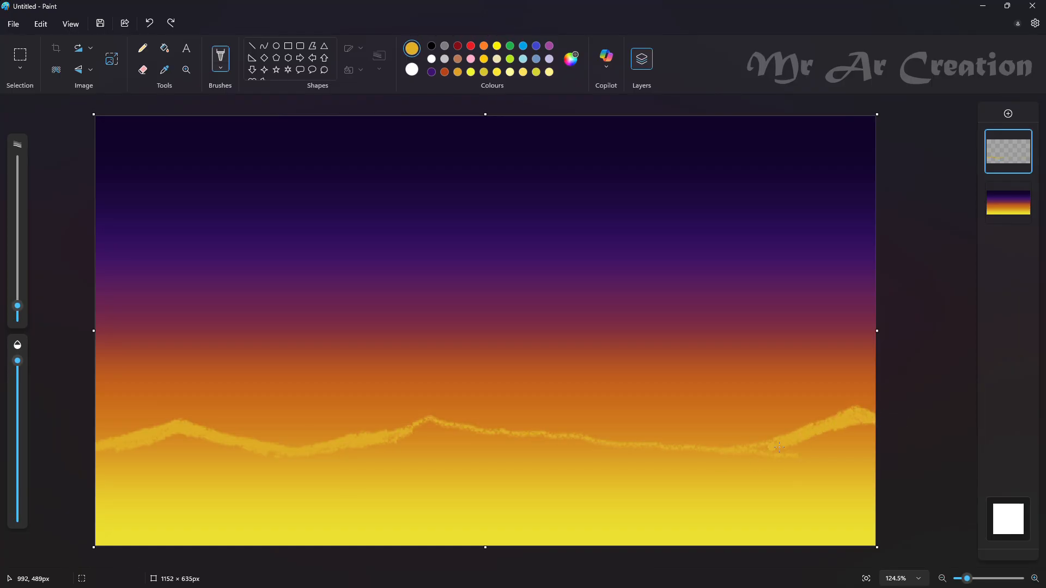
left_click_drag(812, 436, 872, 419)
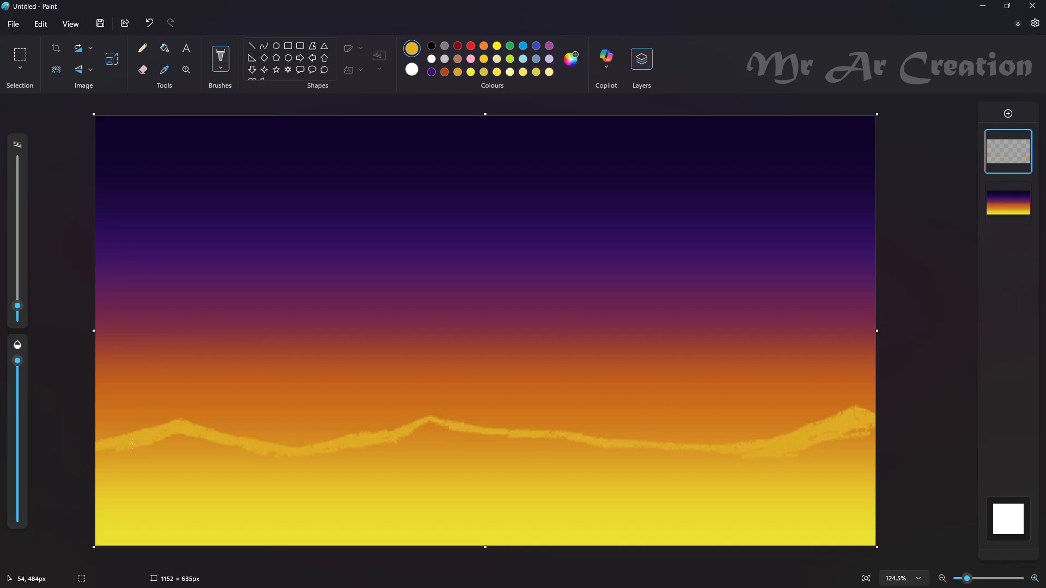
left_click_drag(132, 444, 104, 452)
Step: Sample the golden orange below the ridge and shade under its left and middle peaks with a larger watercolour brush
left_click(165, 70)
left_click(149, 452)
scroll(262, 453, "up", 2)
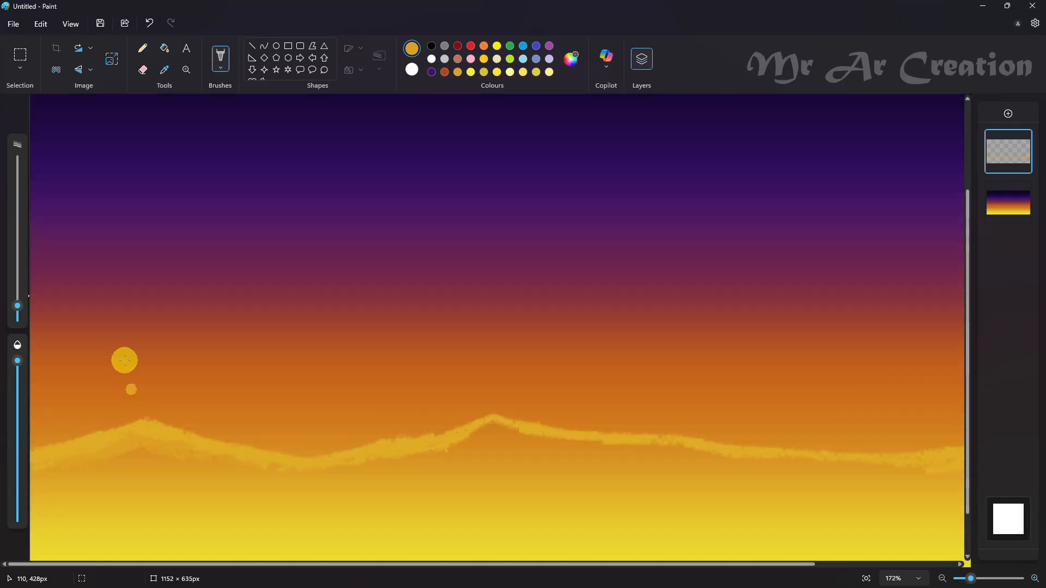
left_click(220, 58)
left_click(282, 293)
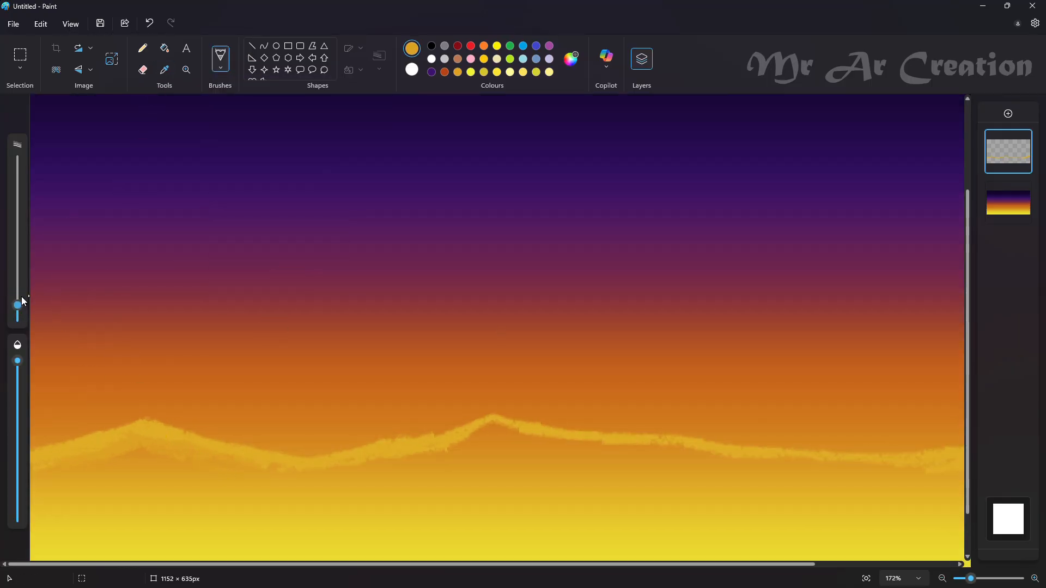
left_click_drag(21, 296, 21, 288)
mouse_move(49, 450)
left_mouse_down()
mouse_move(126, 435)
mouse_move(129, 444)
mouse_move(155, 425)
left_mouse_up()
mouse_move(165, 475)
left_mouse_down()
mouse_move(126, 458)
mouse_move(443, 453)
mouse_move(486, 432)
left_mouse_up()
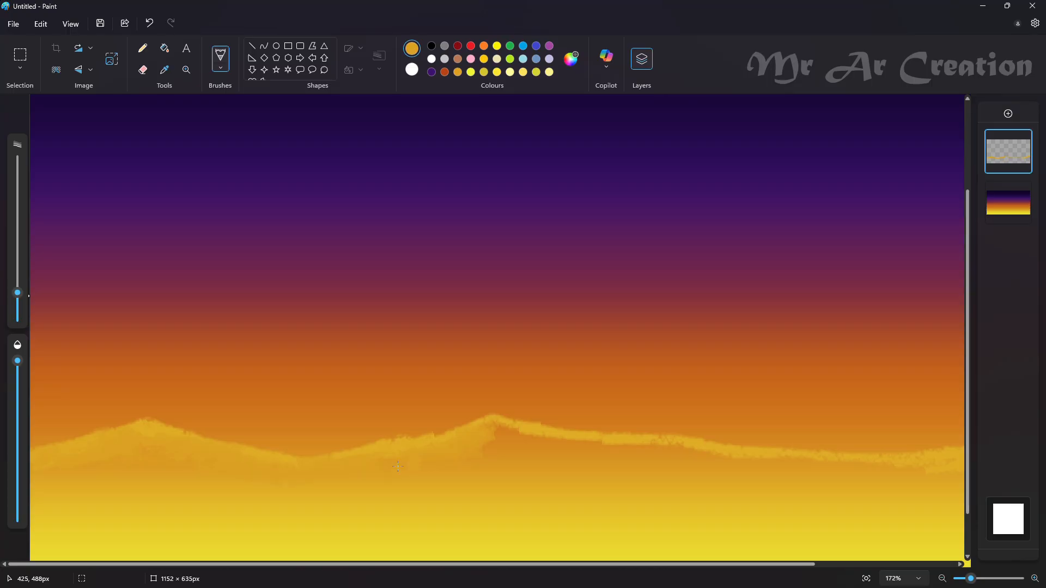
Step: Continue the watercolour shading beneath the ridge from the middle peak to the right edge of the canvas
scroll(398, 466, "down", 3)
left_click(451, 435)
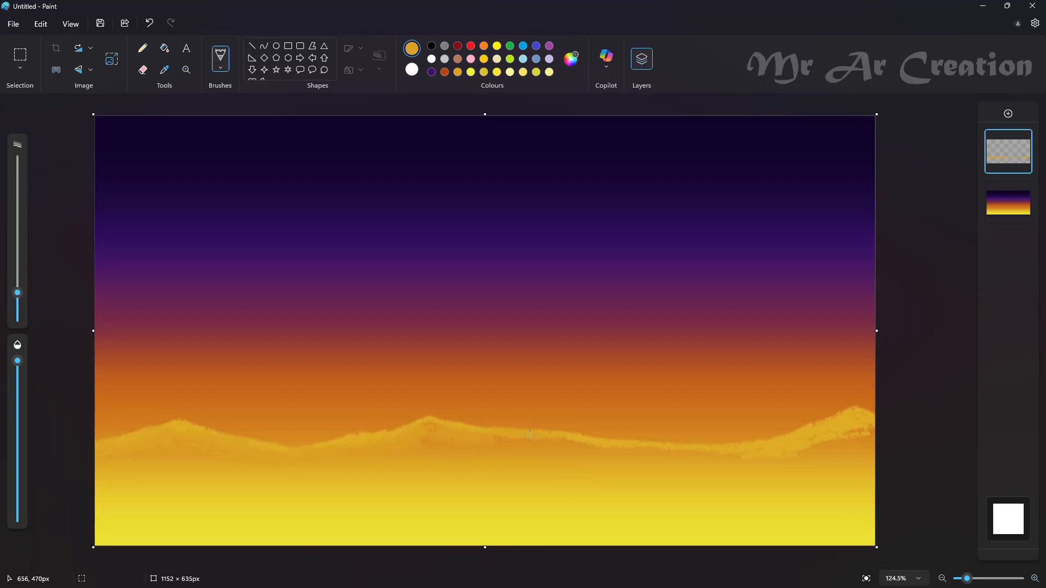
mouse_move(507, 446)
left_mouse_down()
mouse_move(789, 451)
mouse_move(875, 443)
left_mouse_up()
left_click(568, 57)
left_click(692, 129)
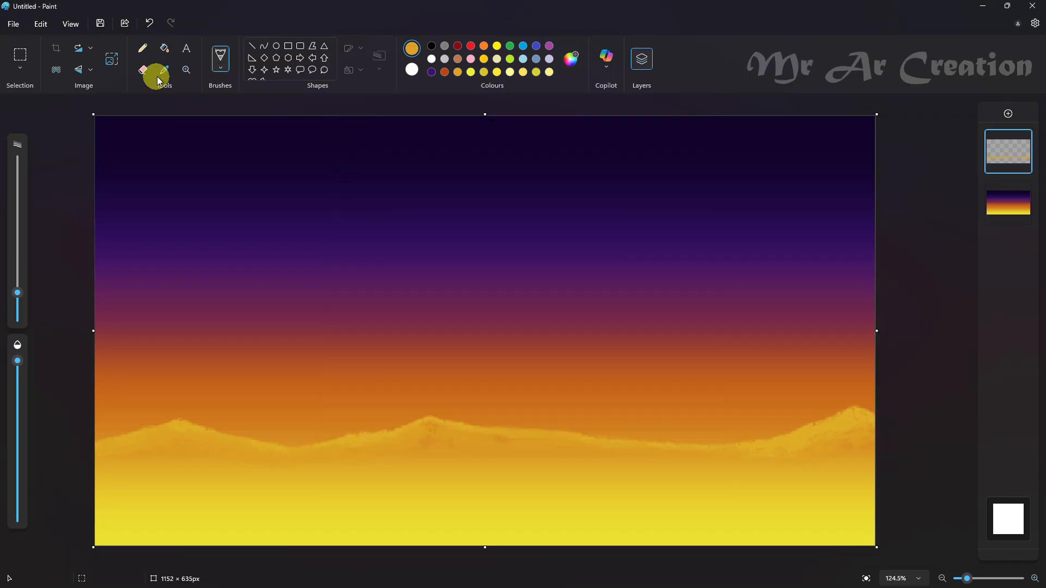
Step: Try to highlight the left peak with a brighter yellow derived from its sampled gold
left_click(164, 71)
left_click(193, 425)
left_click(571, 60)
left_click(434, 441)
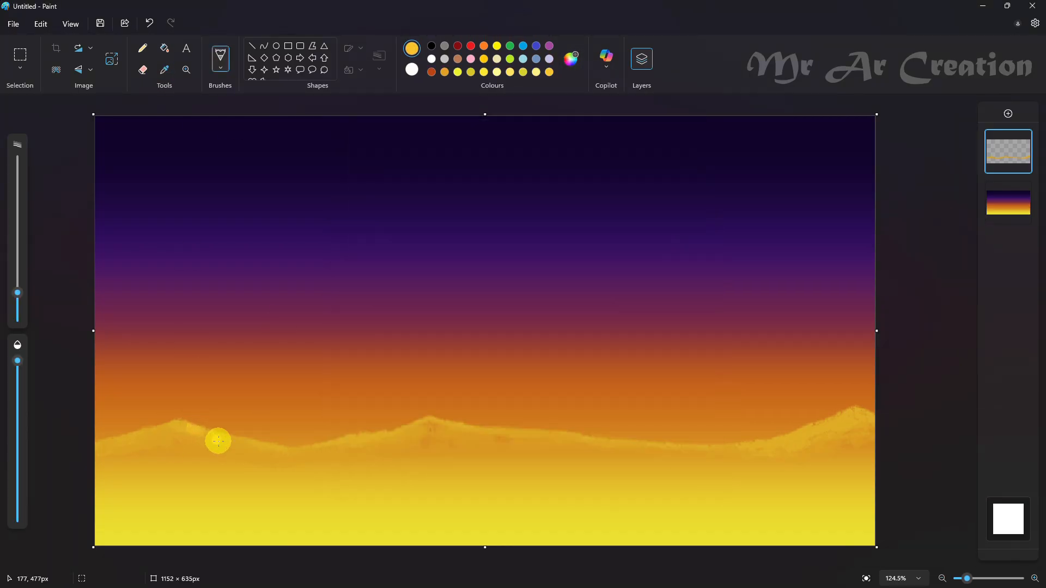
scroll(163, 431, "up", 3)
left_click(571, 57)
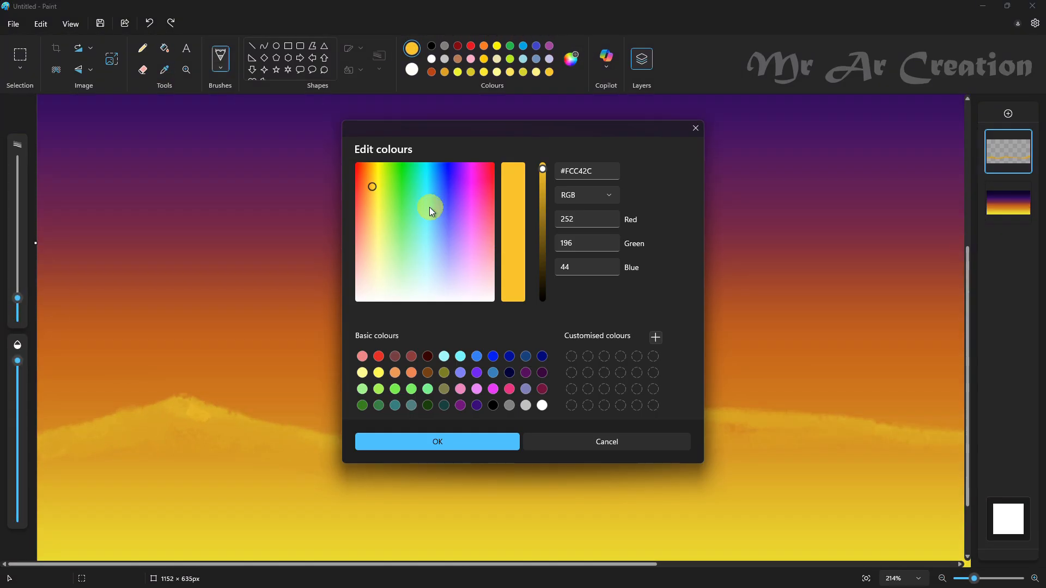
left_click_drag(430, 208, 373, 192)
left_click(398, 434)
Step: Reduce the brush size, resample the left peak's gold, adjust it and paint highlights down the peak's right slope
left_click_drag(17, 298, 18, 312)
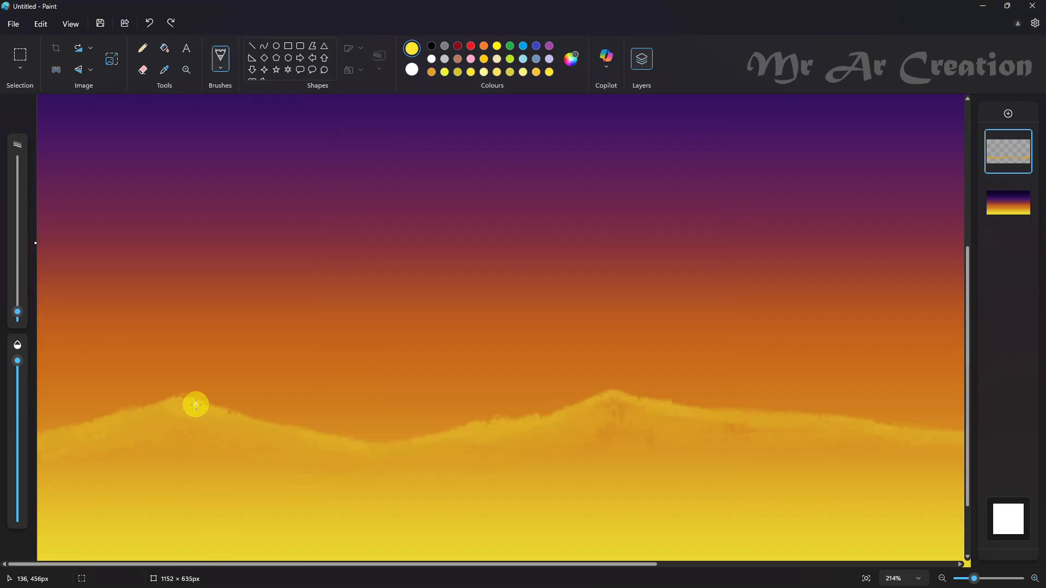
left_click_drag(195, 406, 243, 422)
left_click(165, 69)
left_click(184, 404)
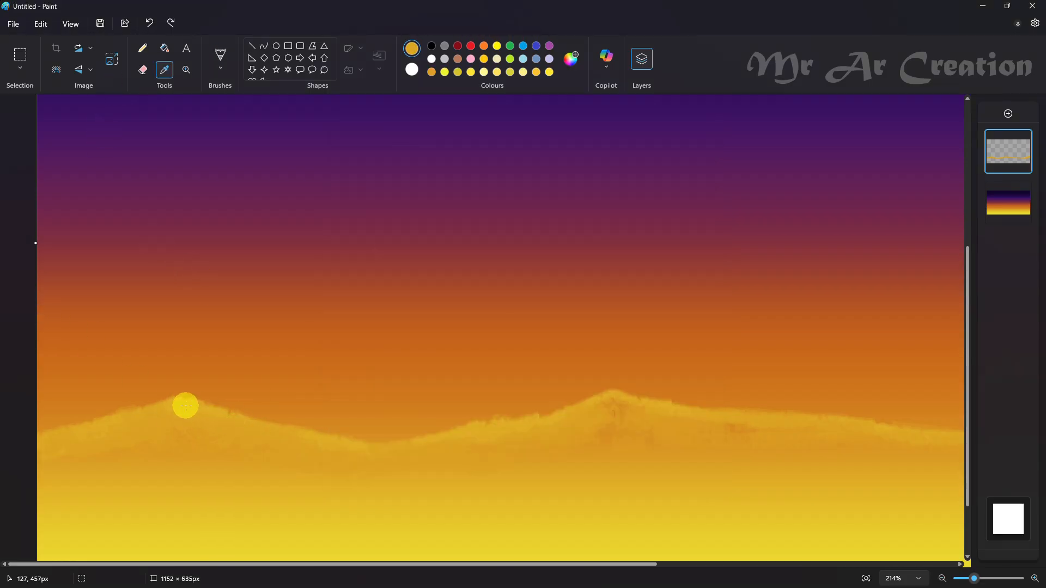
left_click(571, 57)
left_click(438, 435)
left_click_drag(192, 411, 287, 426)
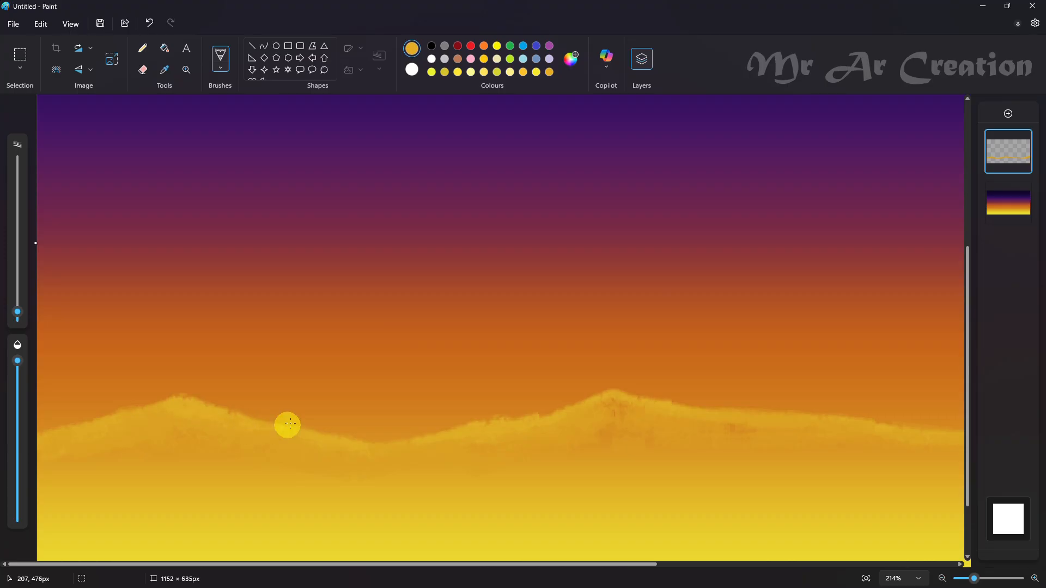
Step: Set the colour to #F0B529 and continue the highlights along the right slopes of the left and middle peaks
left_click(571, 58)
left_click_drag(542, 178, 542, 175)
left_click(455, 439)
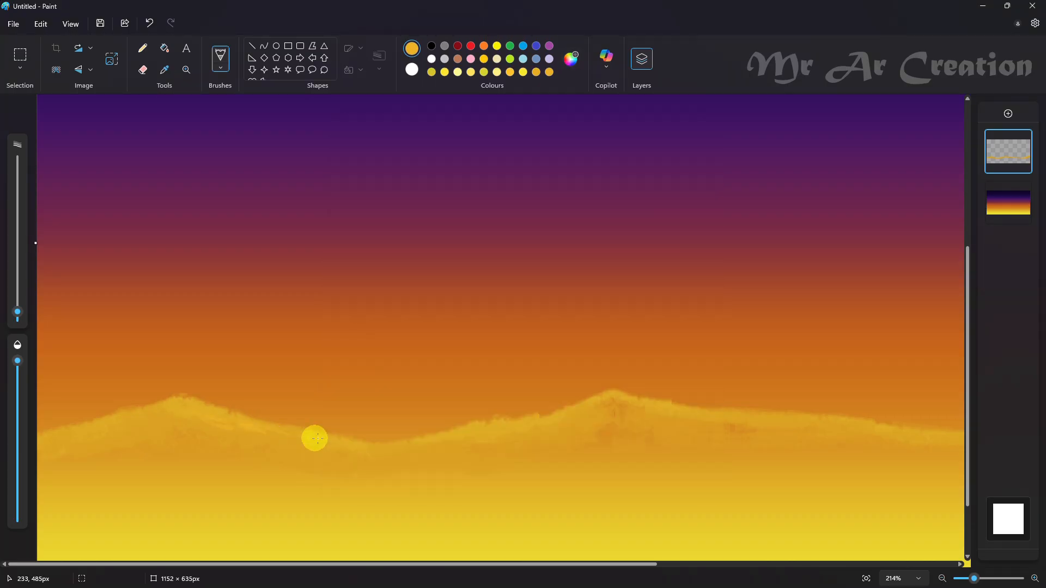
key("ctrl+0")
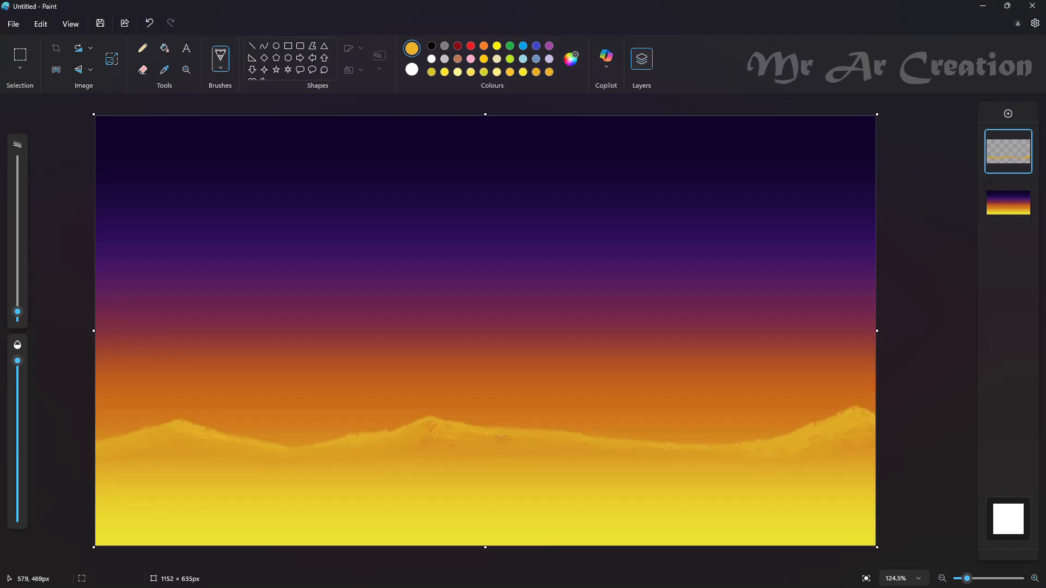
Step: Shift the colour to a brighter yellow and paint highlight strokes on the right peak
left_click(571, 59)
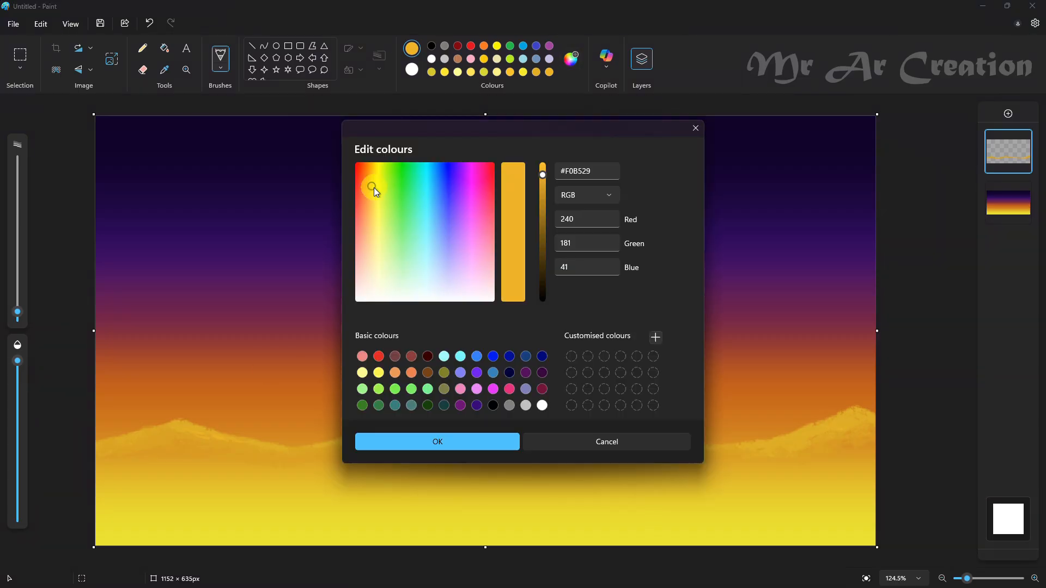
left_click(374, 188)
left_click(474, 442)
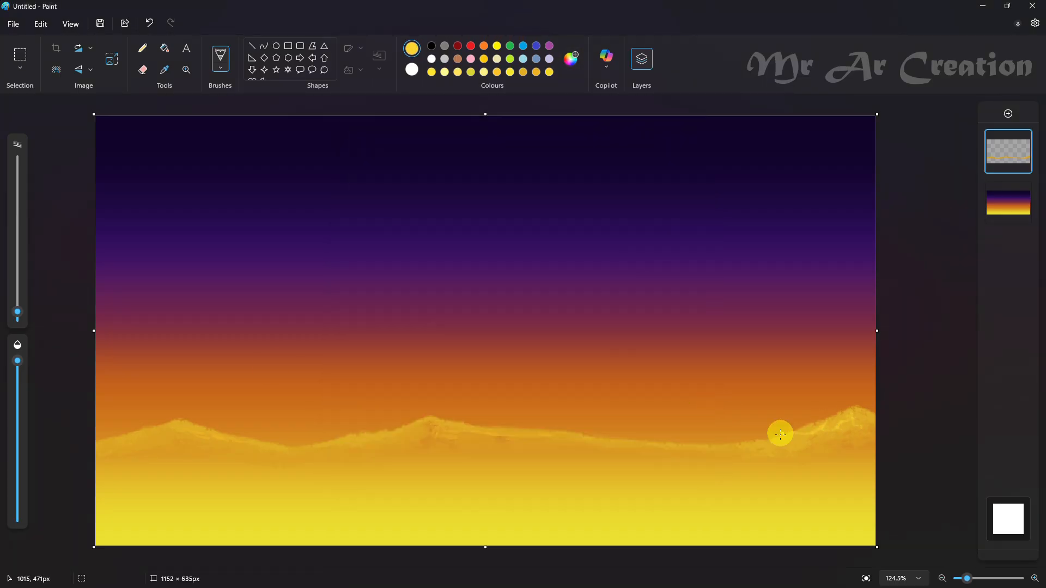
Step: Enlarge the brush slightly, sample gold from the right peak and blend the highlights there
scroll(845, 430, "up", 3)
left_click_drag(17, 312, 18, 307)
scroll(911, 350, "up", 2)
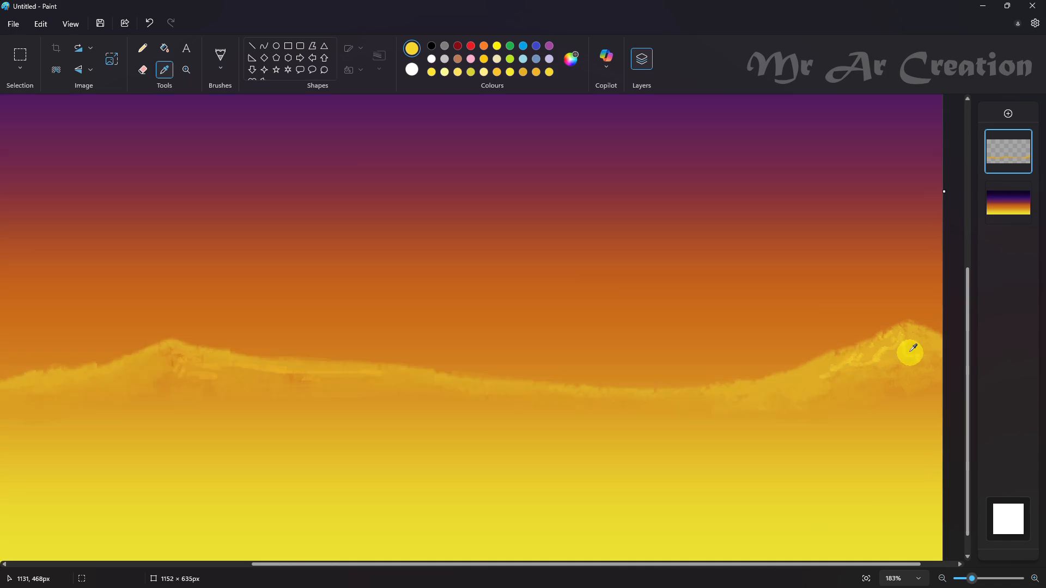
scroll(439, 419, "down", 5)
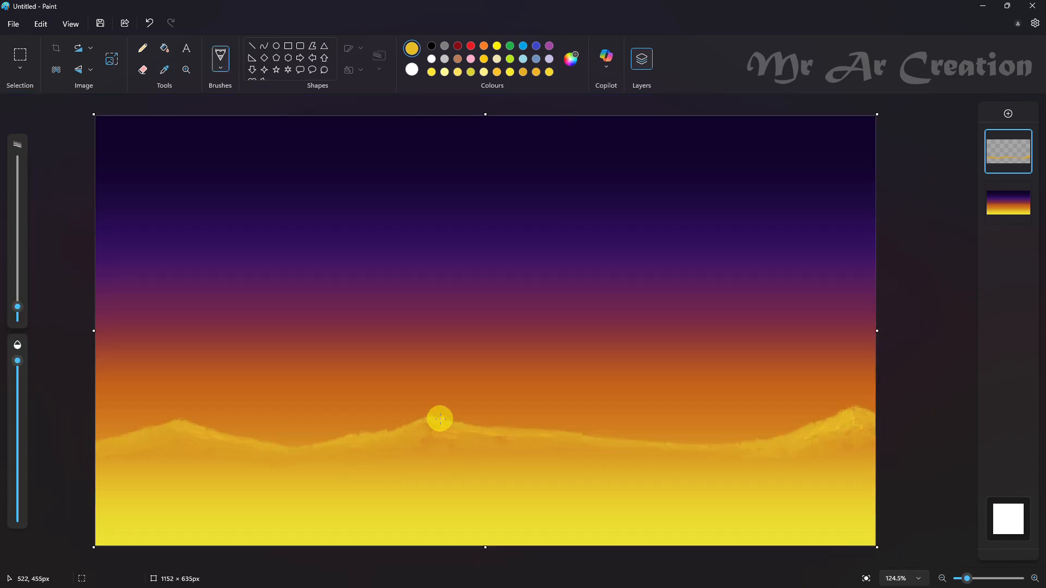
Step: Paint pale gold highlights on the right slopes of the middle and left peaks
scroll(450, 419, "up", 2)
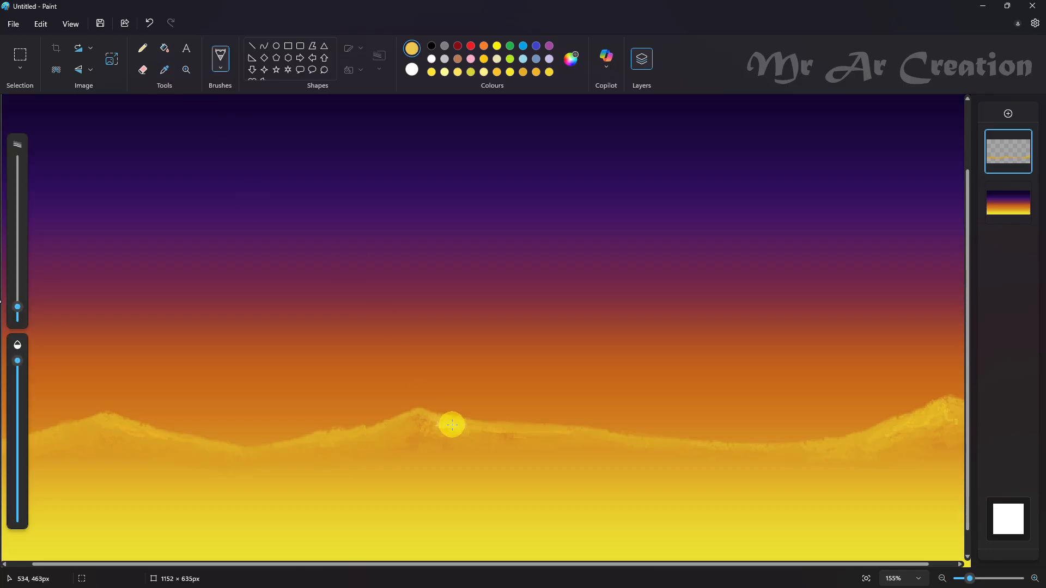
mouse_move(468, 428)
left_mouse_down()
mouse_move(500, 440)
mouse_move(480, 432)
left_mouse_up()
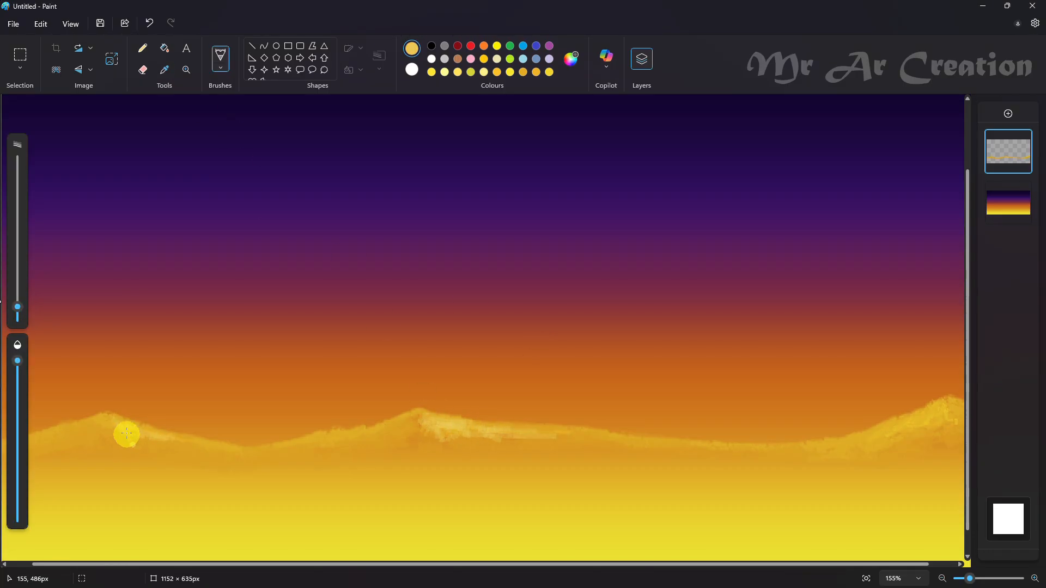
left_click_drag(126, 433, 190, 445)
Step: Sample a gold tone from the left peak's slope and soften the pale highlights on the left and middle peaks
scroll(163, 418, "down", 2)
left_click(165, 70)
scroll(178, 390, "up", 5)
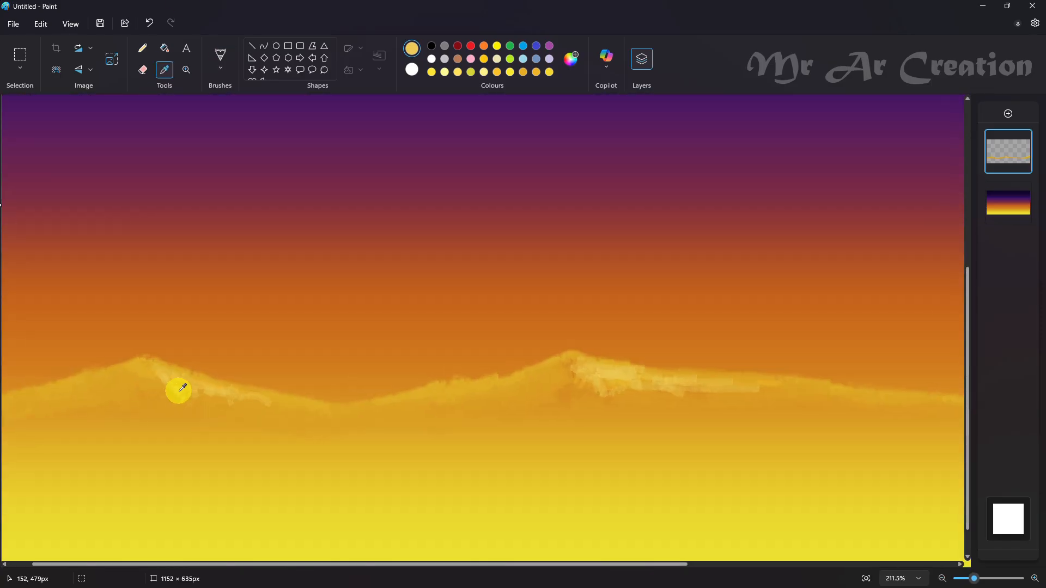
left_click(183, 388)
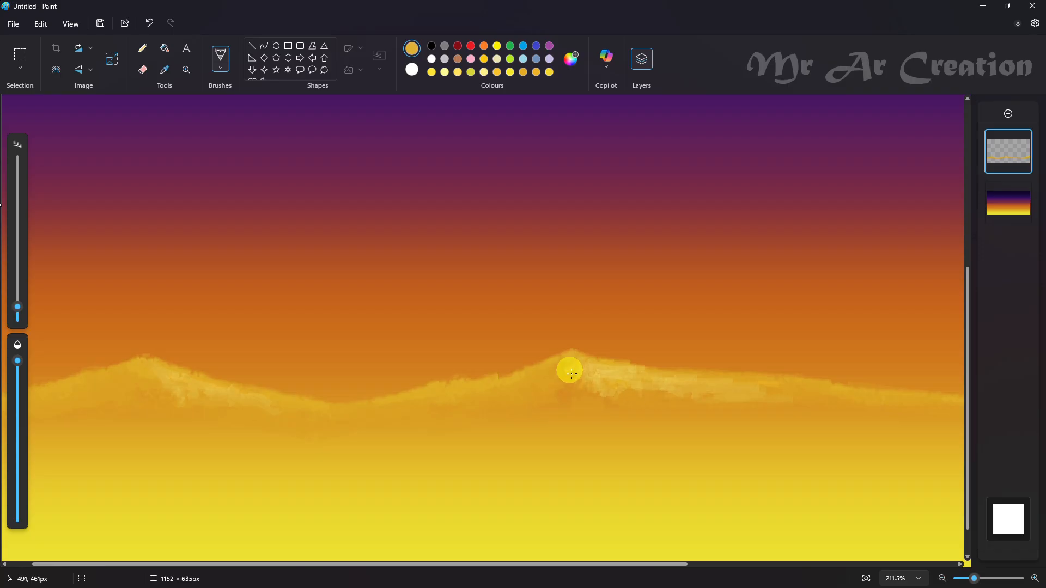
scroll(570, 371, "down", 3)
Step: Choose a pale yellow and draw fine highlight lines on the slopes of all three peaks with a thinner brush
left_click(571, 58)
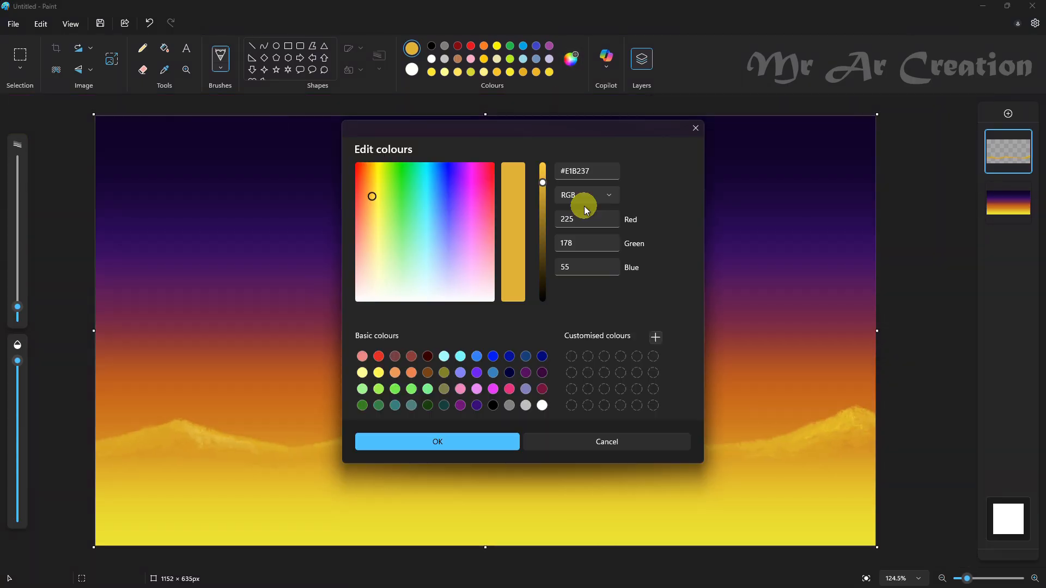
left_click(467, 436)
scroll(106, 437, "up", 3)
left_click(432, 72)
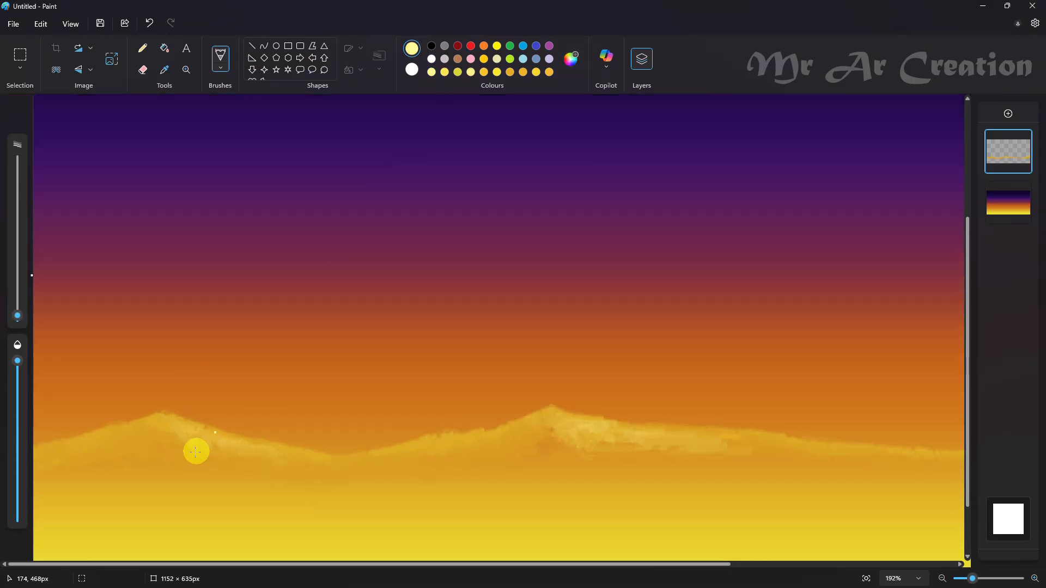
scroll(256, 441, "down", 3)
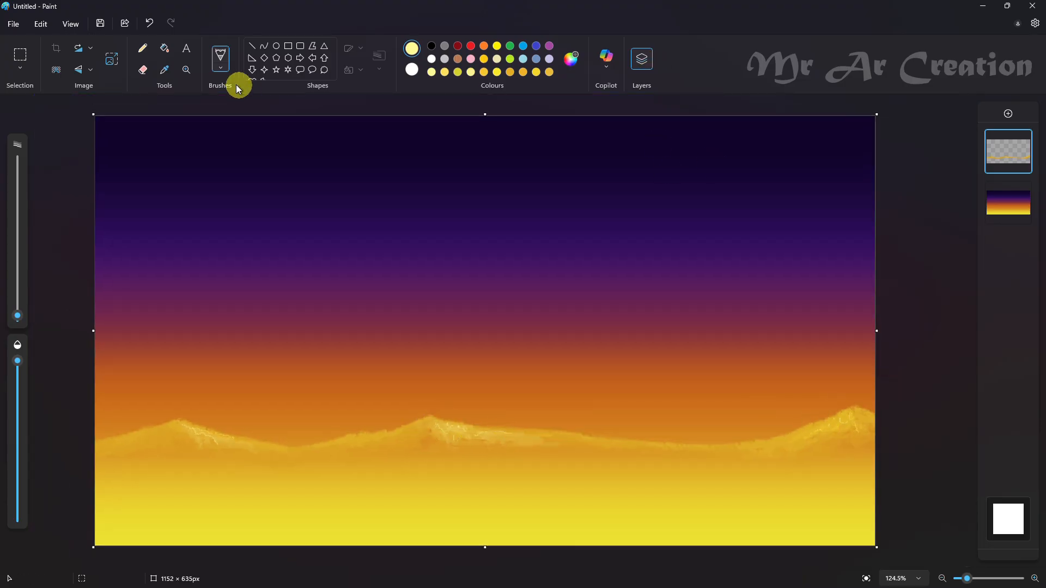
Step: Add a new layer, sample the yellow near the gradient's lower-left corner and switch to a different textured brush
left_click(165, 69)
left_click(1009, 113)
left_click(141, 498)
left_click(219, 70)
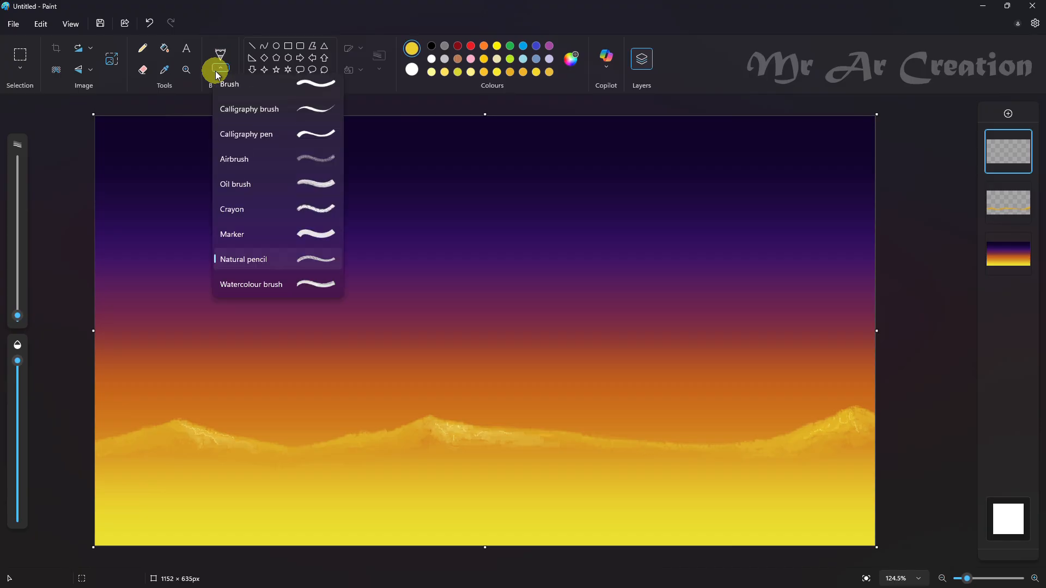
left_click(234, 234)
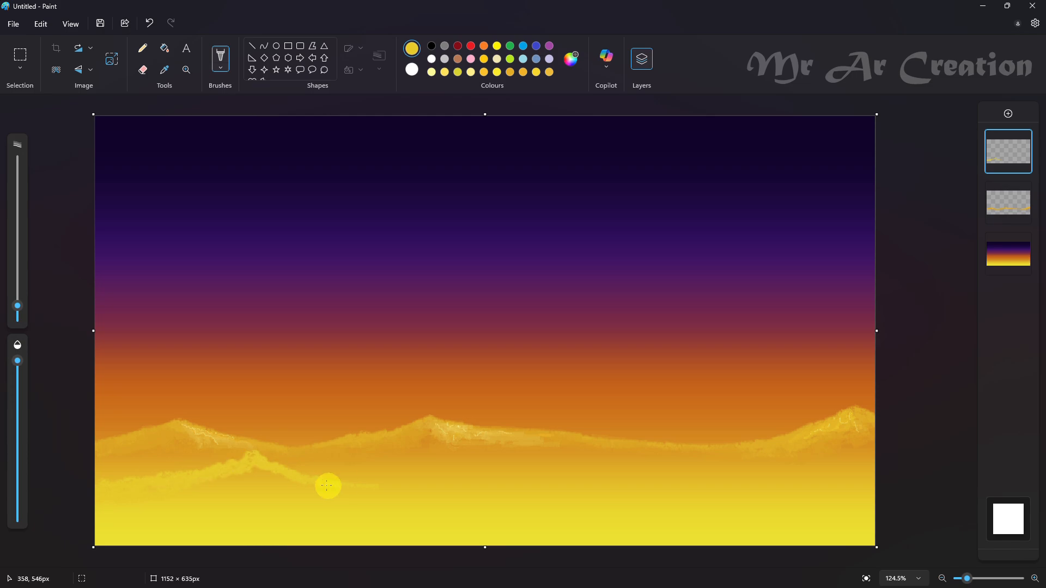
Step: Paint a second yellow ridge with three peaks across the canvas below the first and fill in its slopes
left_click_drag(525, 459, 646, 490)
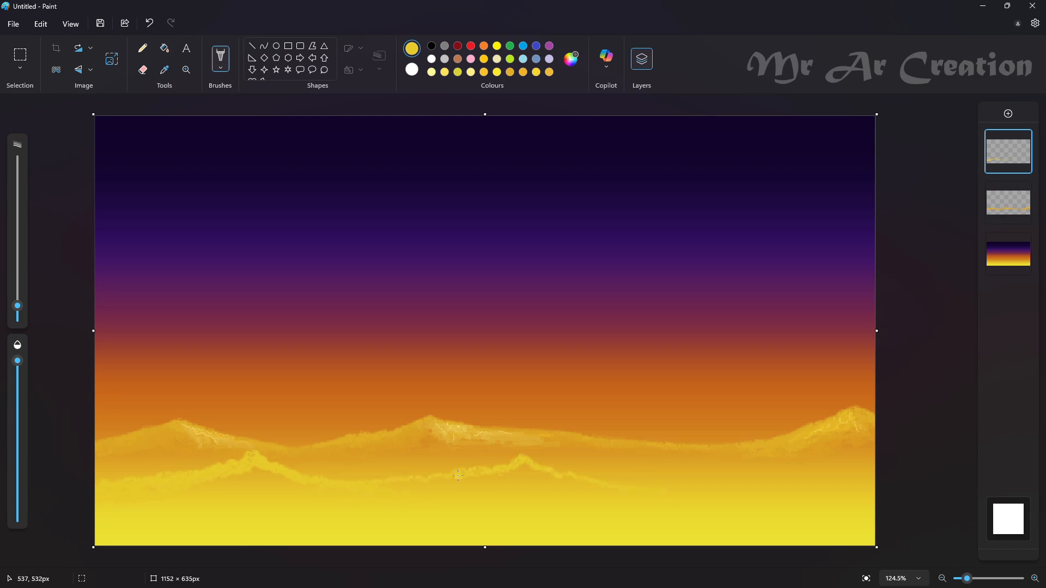
mouse_move(386, 481)
left_mouse_down()
mouse_move(538, 463)
mouse_move(528, 454)
mouse_move(609, 480)
left_mouse_up()
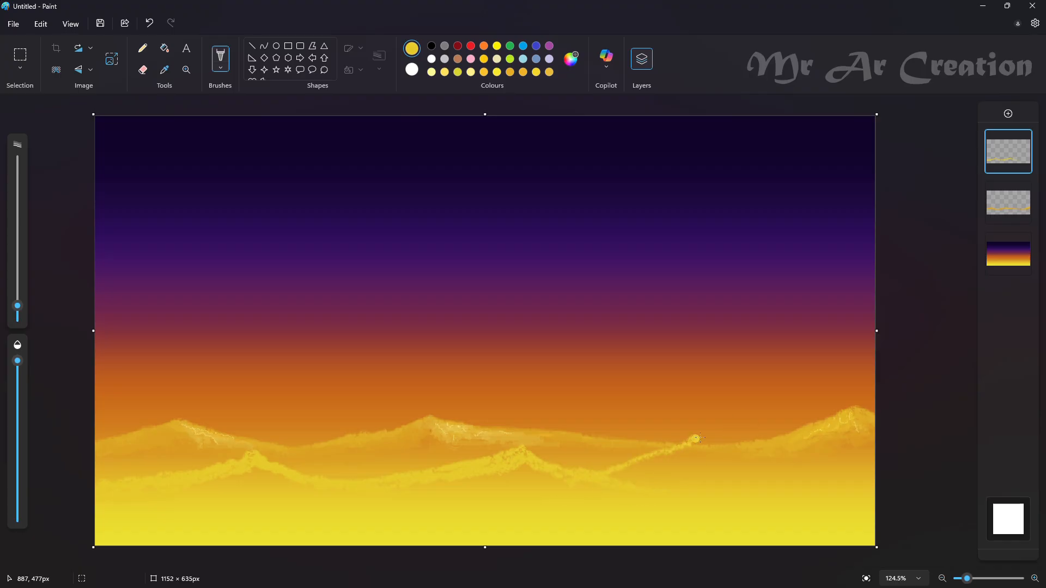
key("ctrl+z")
mouse_move(682, 442)
left_mouse_down()
mouse_move(605, 472)
mouse_move(703, 452)
mouse_move(792, 479)
left_mouse_up()
key("ctrl+z")
key("ctrl+z")
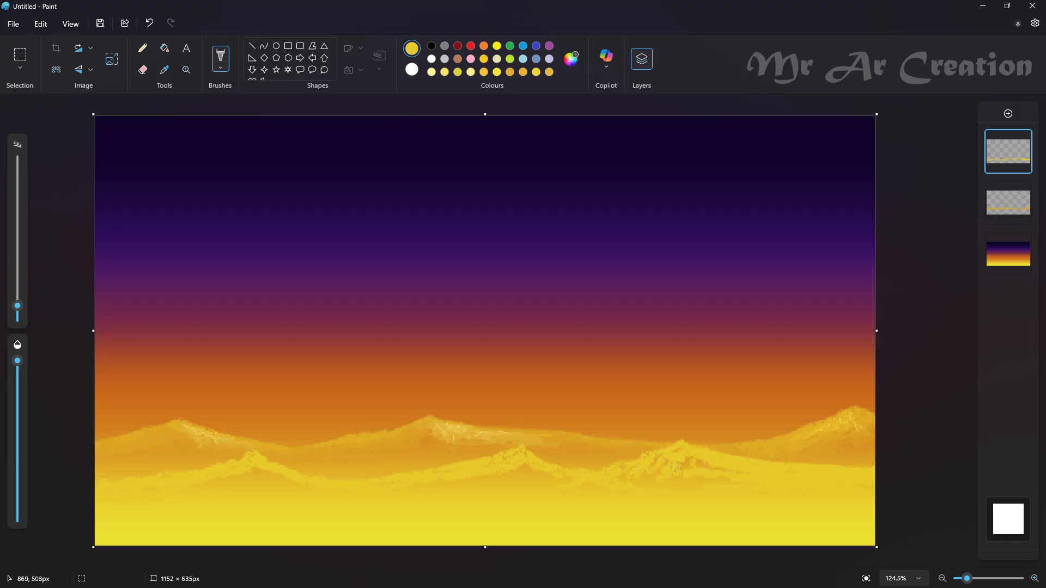
mouse_move(166, 467)
left_mouse_down()
mouse_move(239, 469)
mouse_move(248, 482)
left_mouse_up()
key("ctrl+z")
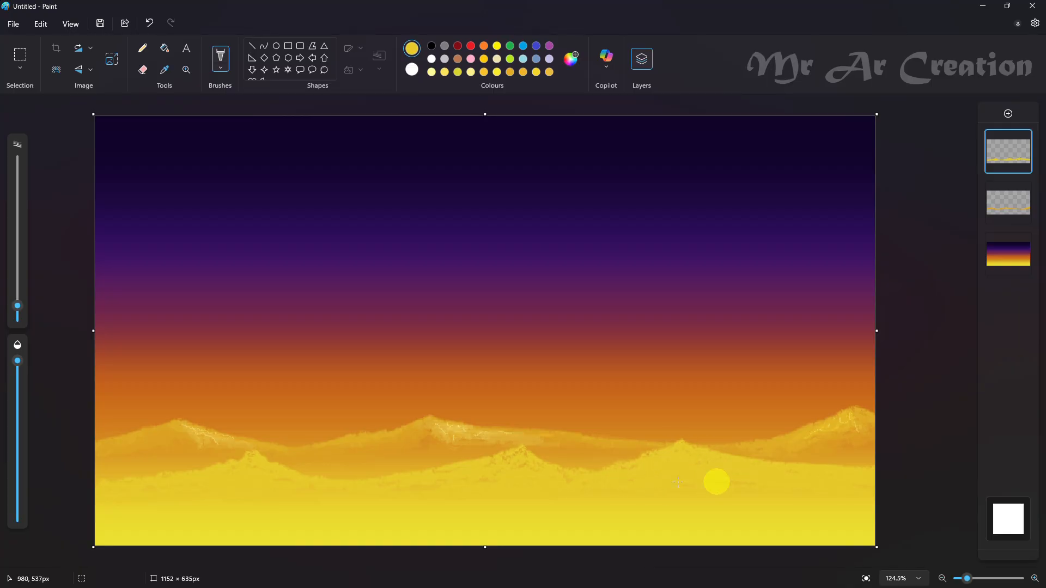
Step: Set a darker gold of #DBAB2B, switch to a thin natural pencil and shade the peaks of the front ridge
left_click(571, 60)
left_click_drag(542, 180, 542, 188)
left_click(372, 189)
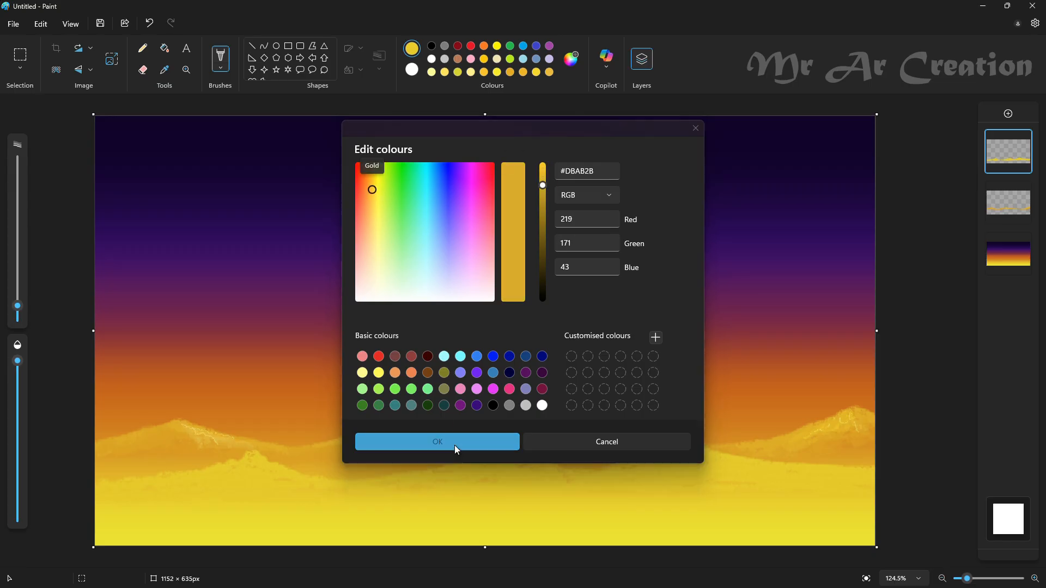
left_click(456, 447)
left_click_drag(16, 307, 16, 313)
scroll(703, 430, "up", 3)
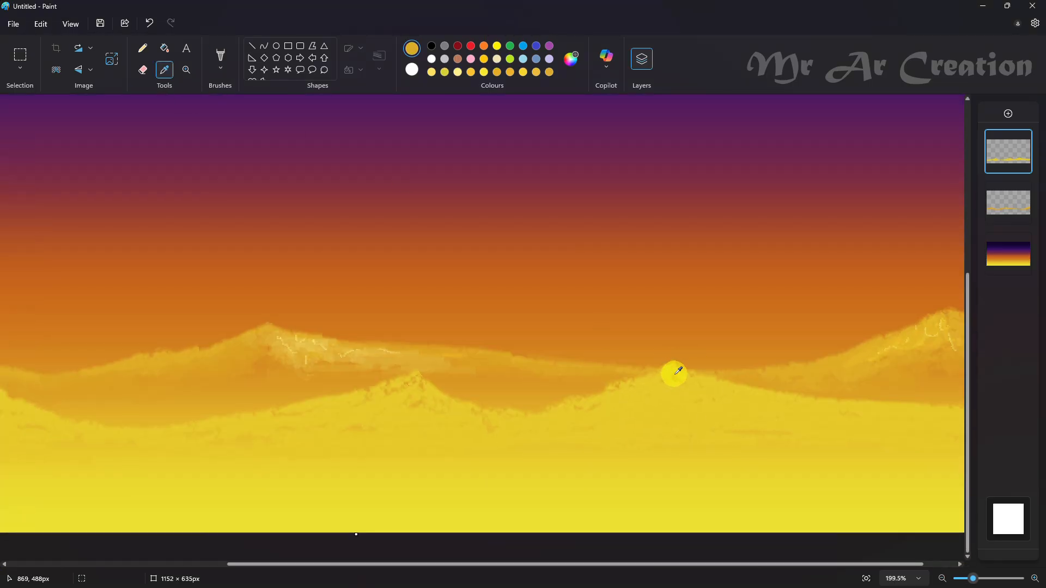
left_click(221, 59)
left_click(311, 262)
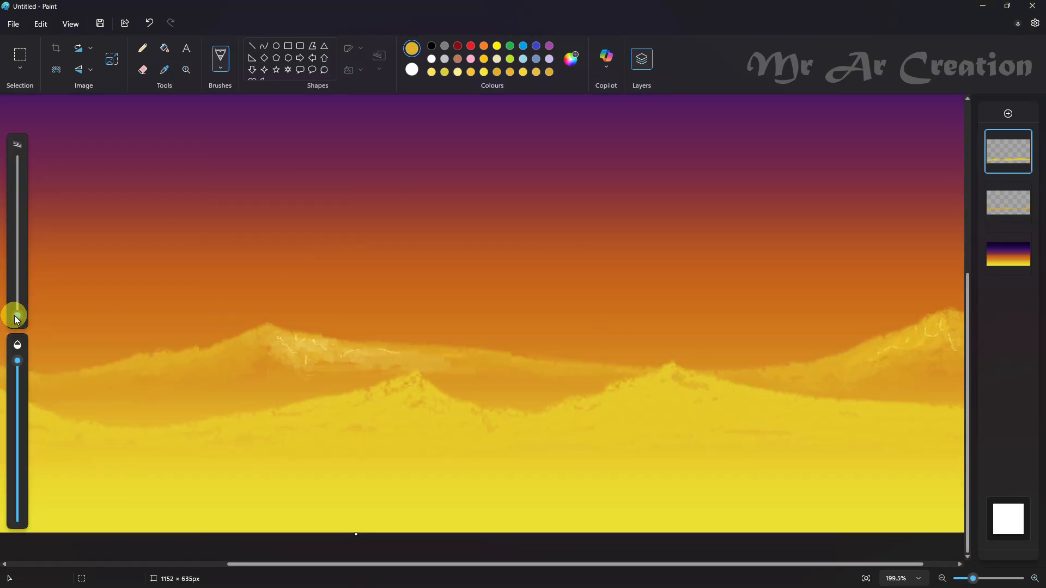
scroll(728, 416, "down", 3)
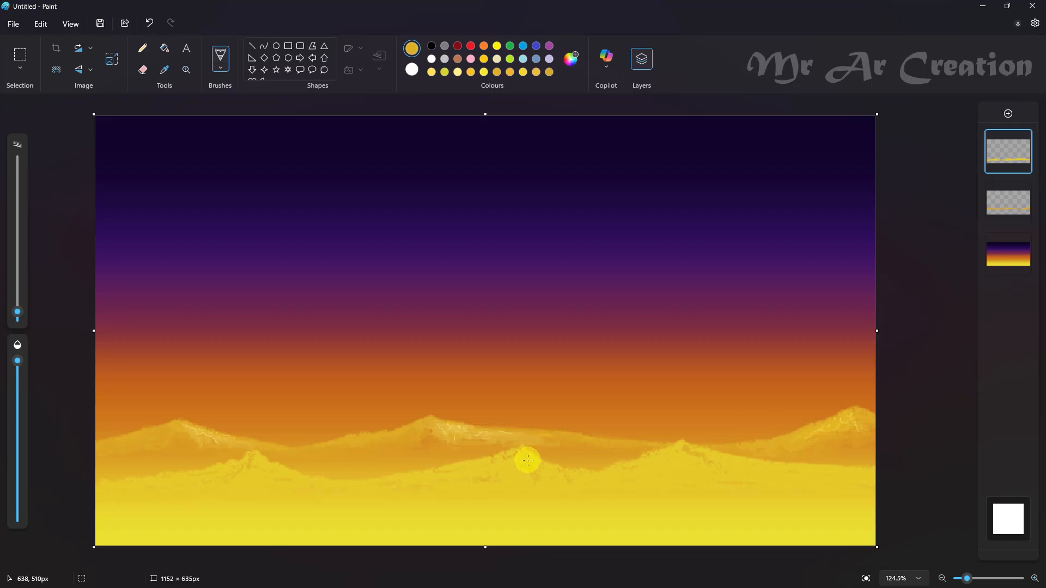
Step: Brighten the colour to #FADF2F and paint highlights on the left and middle peaks of the front ridge
left_click(571, 58)
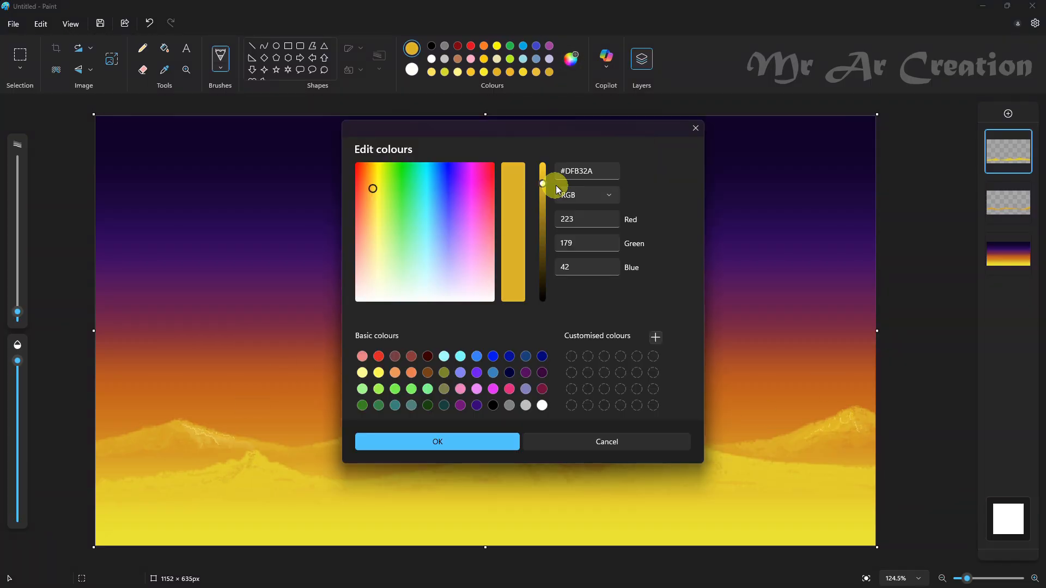
left_click(543, 170)
left_click(490, 441)
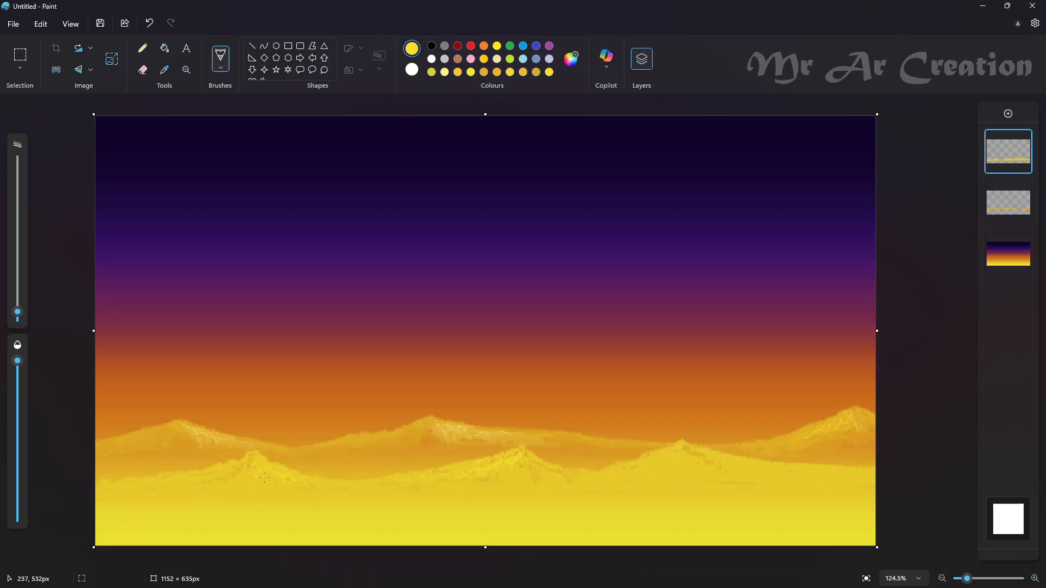
Step: Shift the colour to lemon yellow and add fine highlights to the front ridge's peaks
left_click(571, 60)
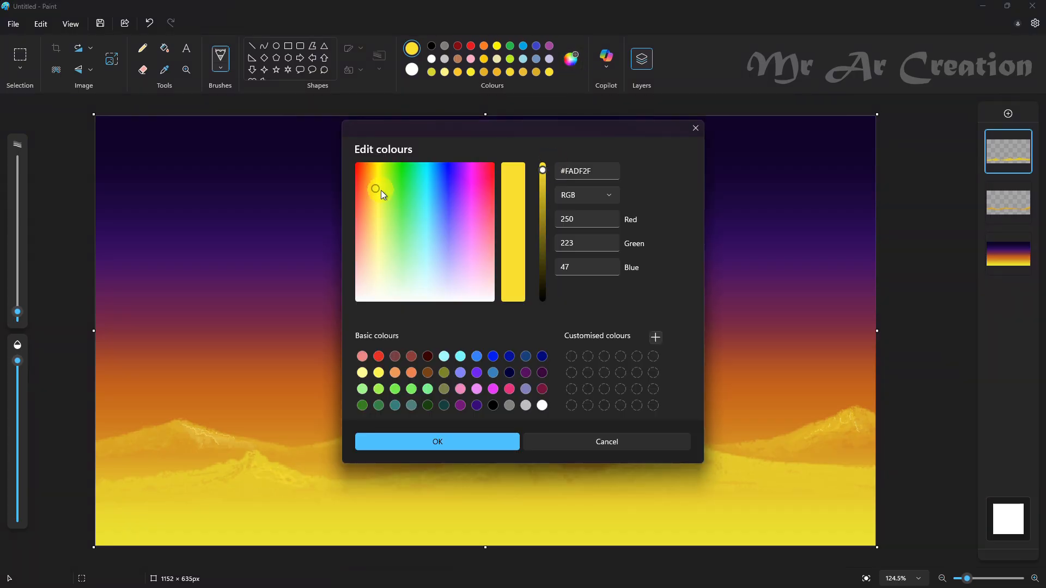
left_click(379, 192)
left_click(467, 446)
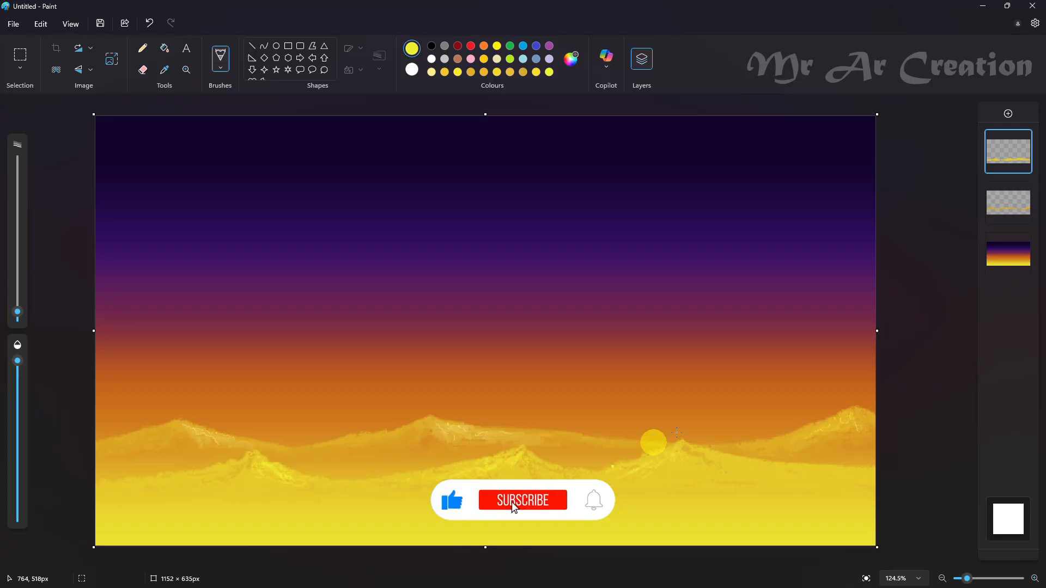
Step: Select the front ridge, stretch it to about 1246 × 252 px and position it so it overhangs both canvas sides
left_click(19, 54)
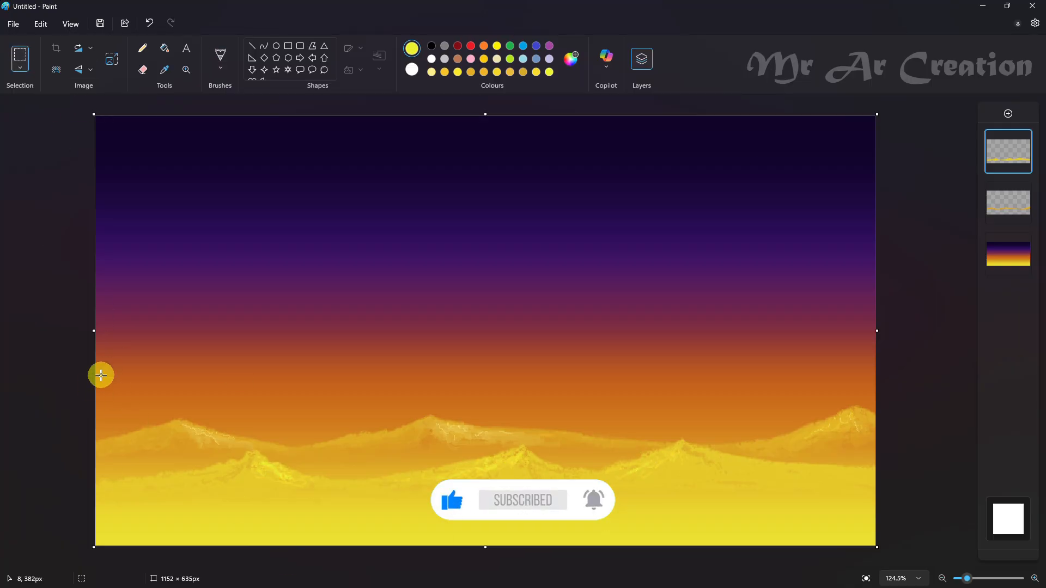
left_click_drag(98, 375, 906, 546)
left_click_drag(97, 461, 61, 460)
left_click_drag(229, 467, 259, 455)
left_click_drag(321, 422, 313, 430)
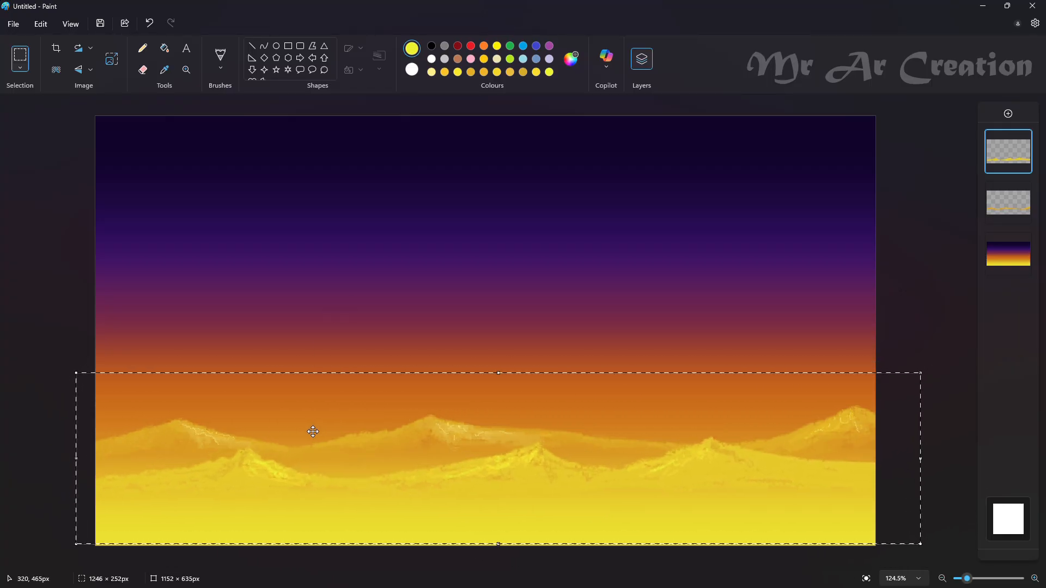
left_click(693, 360)
Step: On a new layer, outline a foreground hill across the canvas with a thin black pencil and fill it black
left_click(1008, 113)
left_click(431, 45)
left_click(145, 53)
mouse_move(17, 317)
left_mouse_down()
mouse_move(36, 290)
mouse_move(19, 317)
left_mouse_up()
left_click_drag(117, 502, 82, 504)
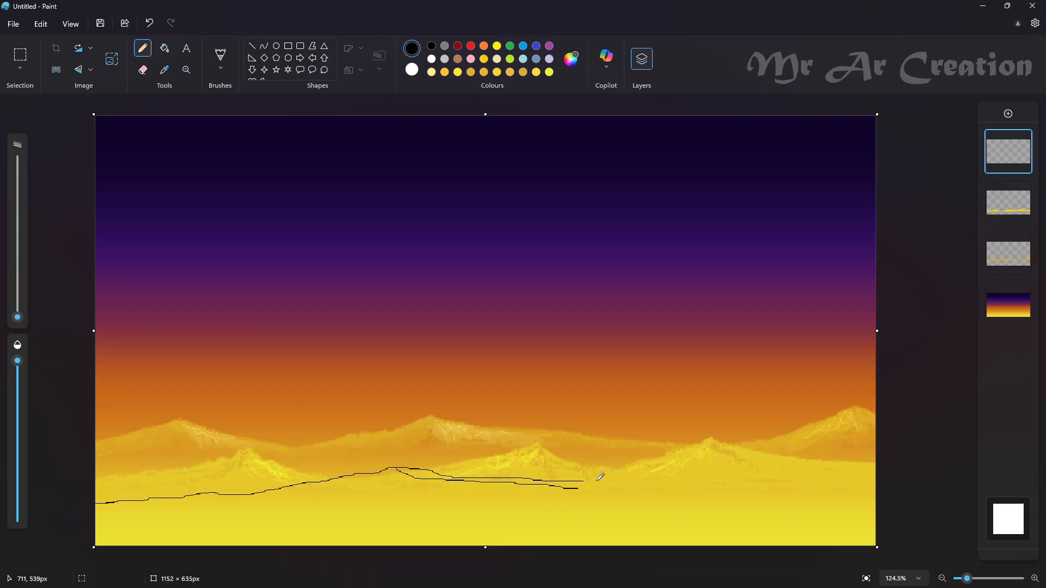
left_click(164, 48)
left_click(465, 492)
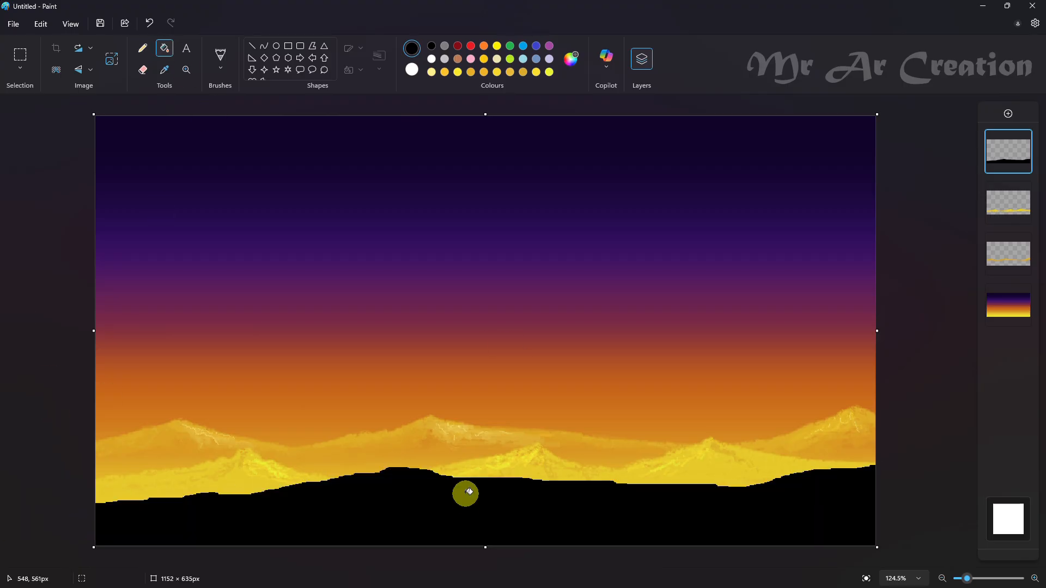
Step: Thicken the pencil and draw a curved black tree trunk rising from the hill's crest
left_click(144, 52)
left_click(22, 305)
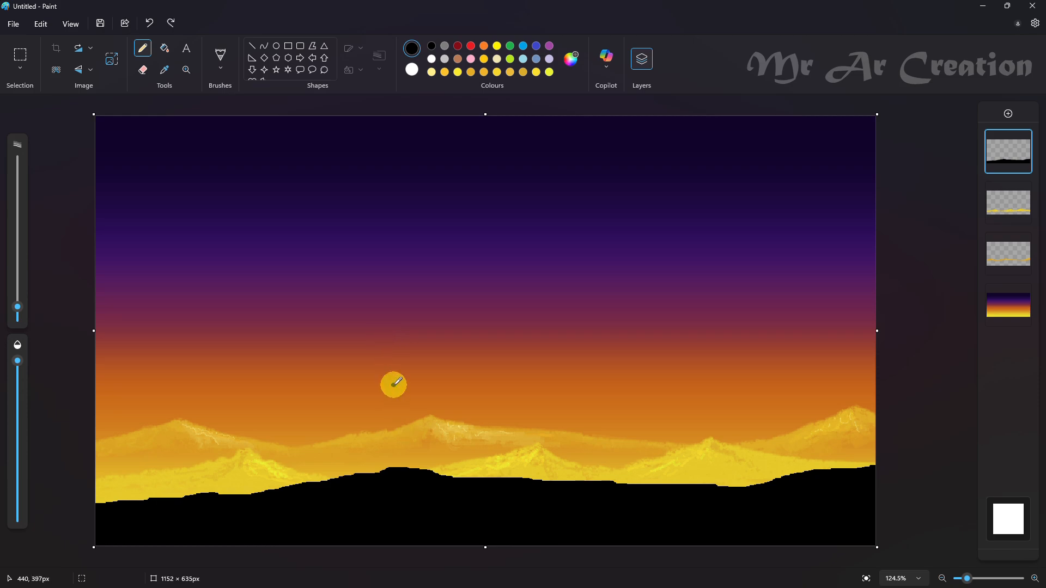
left_click_drag(412, 441, 417, 468)
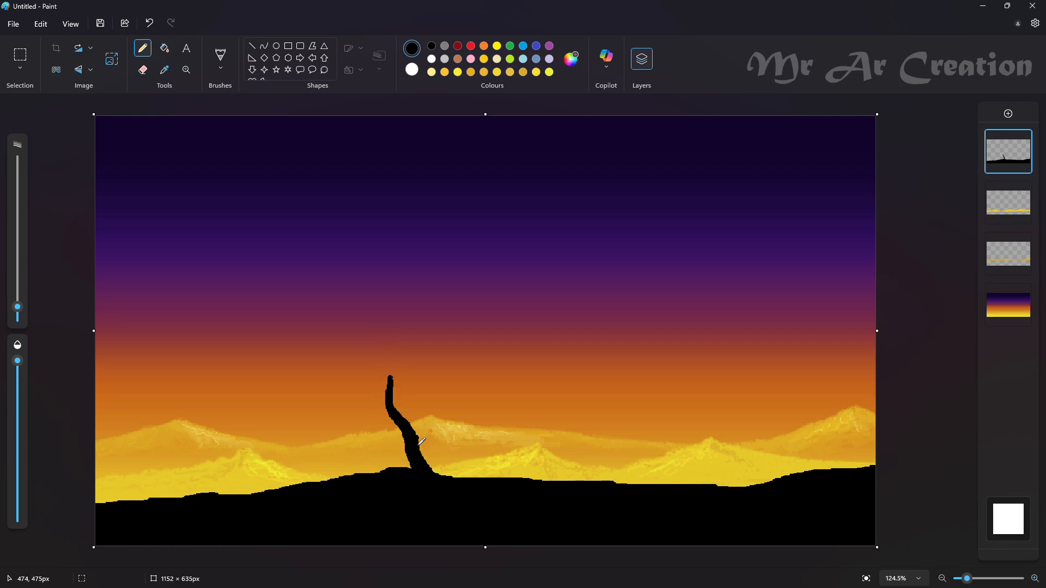
key("ctrl+z")
left_click_drag(386, 362, 396, 403)
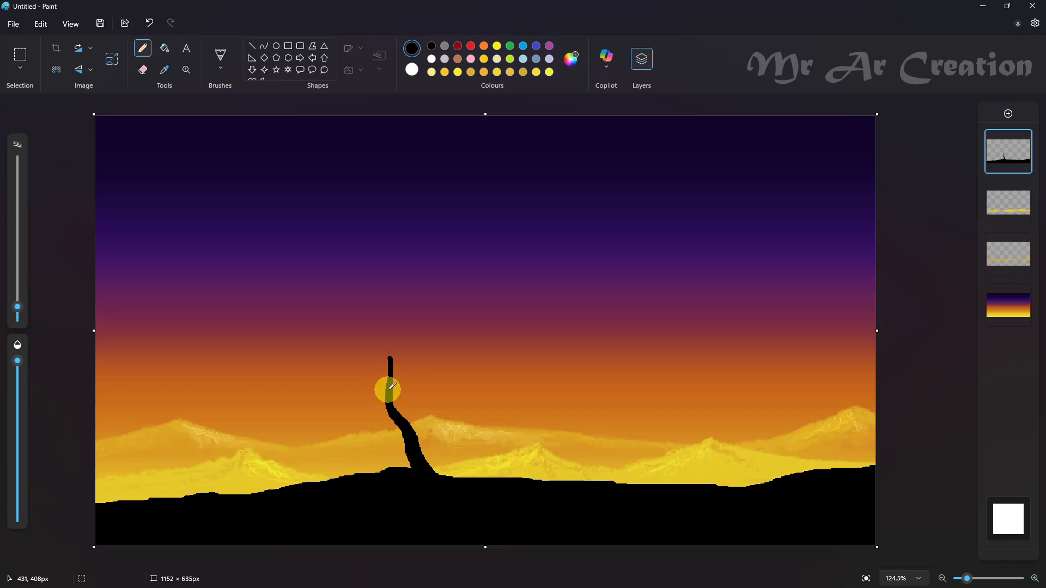
Step: Fork the trunk into a left and a right limb, each splitting into two shorter branches
mouse_move(352, 333)
left_mouse_down()
mouse_move(391, 385)
mouse_move(394, 366)
left_mouse_up()
left_click(143, 70)
left_click(143, 48)
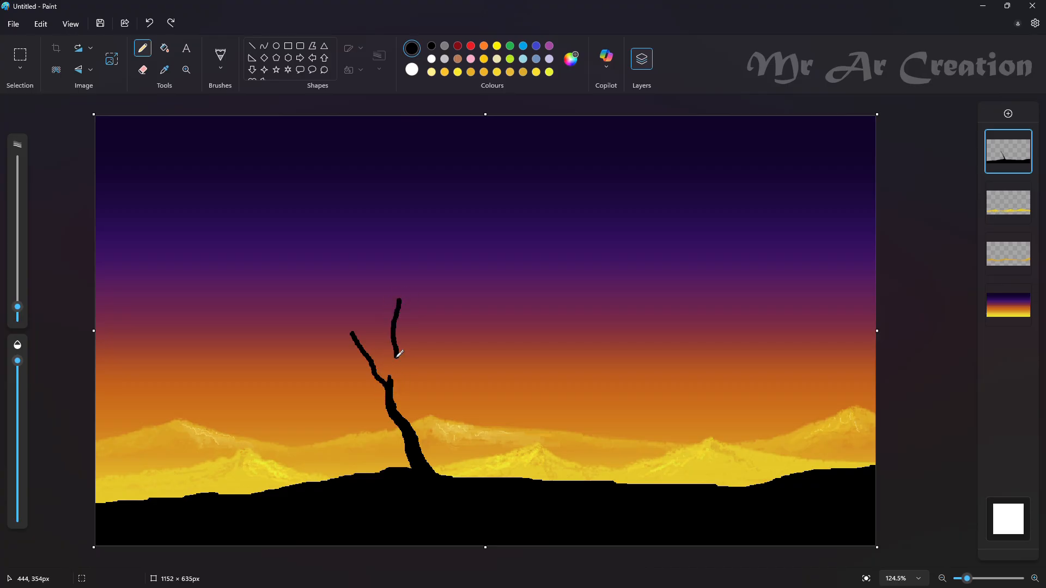
mouse_move(390, 381)
left_mouse_down()
mouse_move(429, 328)
mouse_move(322, 340)
left_mouse_up()
left_click_drag(378, 371, 372, 360)
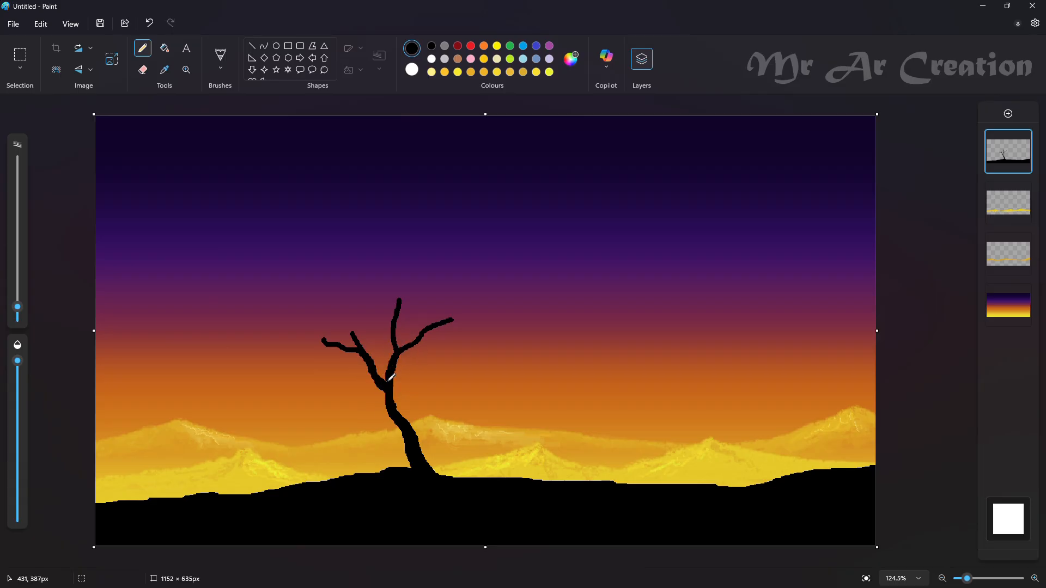
key("ctrl+z")
left_click_drag(410, 373, 395, 388)
Step: Thin the pencil slightly and extend the tree's central branch upward into a two-pronged fork
left_click_drag(18, 308, 19, 310)
scroll(420, 337, "up", 4)
mouse_move(426, 226)
left_mouse_down()
mouse_move(441, 342)
mouse_move(486, 301)
left_mouse_up()
key("ctrl+z")
key("ctrl+z")
left_click_drag(465, 250, 440, 346)
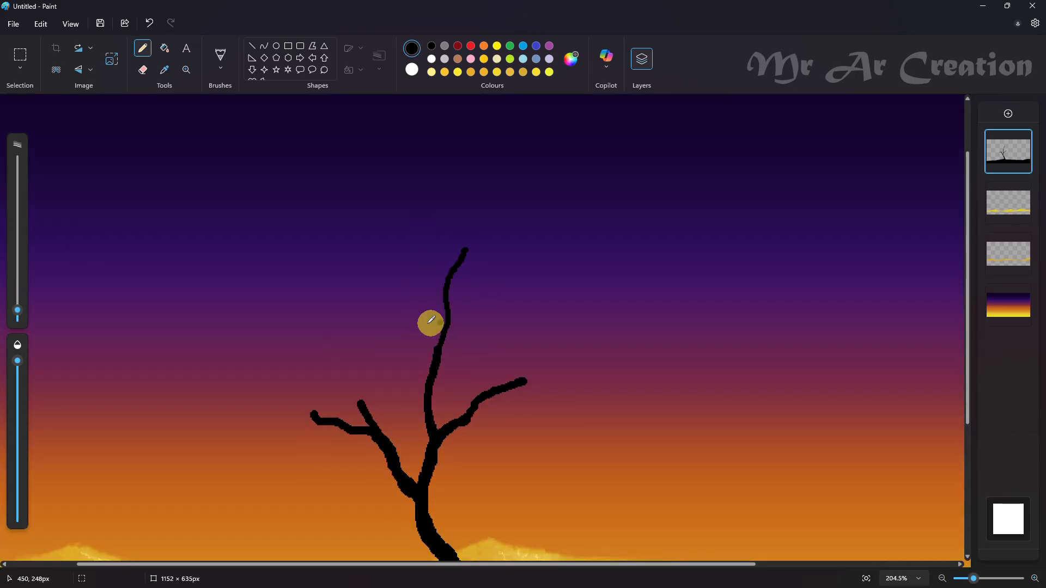
left_click_drag(393, 271, 437, 347)
Step: Extend the right limb outward in a long wavy branch and draw an upward side branch on it
mouse_move(526, 379)
left_mouse_down()
mouse_move(613, 383)
mouse_move(561, 307)
mouse_move(562, 292)
mouse_move(549, 327)
left_mouse_up()
key("ctrl+z")
key("ctrl+z")
left_click_drag(486, 390, 529, 323)
key("ctrl+z")
mouse_move(548, 280)
left_mouse_down()
mouse_move(533, 339)
mouse_move(507, 380)
left_mouse_up()
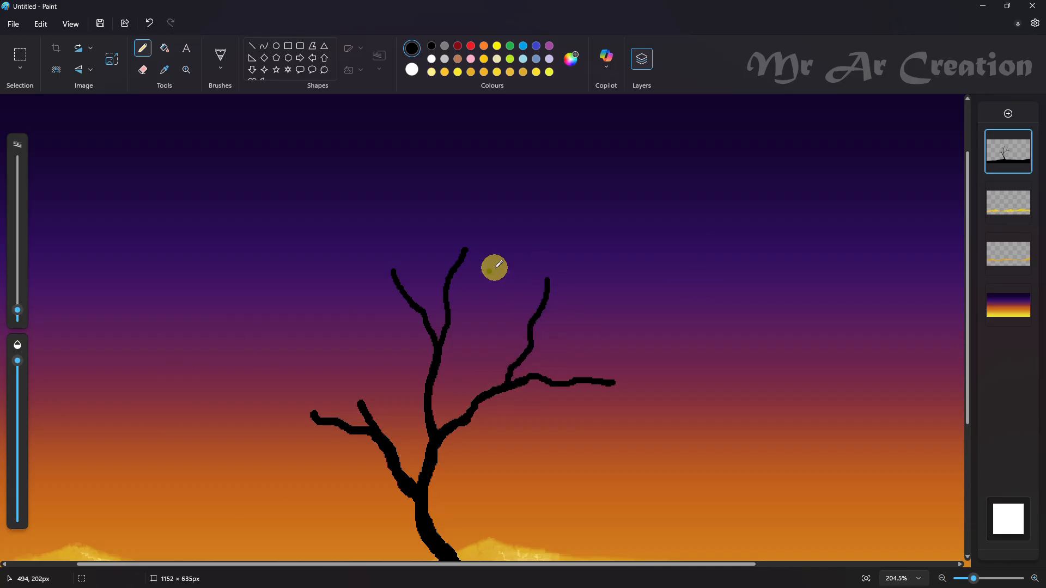
left_click_drag(314, 419, 227, 418)
left_click_drag(266, 306, 319, 416)
scroll(607, 353, "down", 1)
Step: Lengthen the left limb's inner branch upward and add a low branch reaching outward to the left
key("ctrl+z")
key("ctrl+z")
key("ctrl+z")
key("ctrl+z")
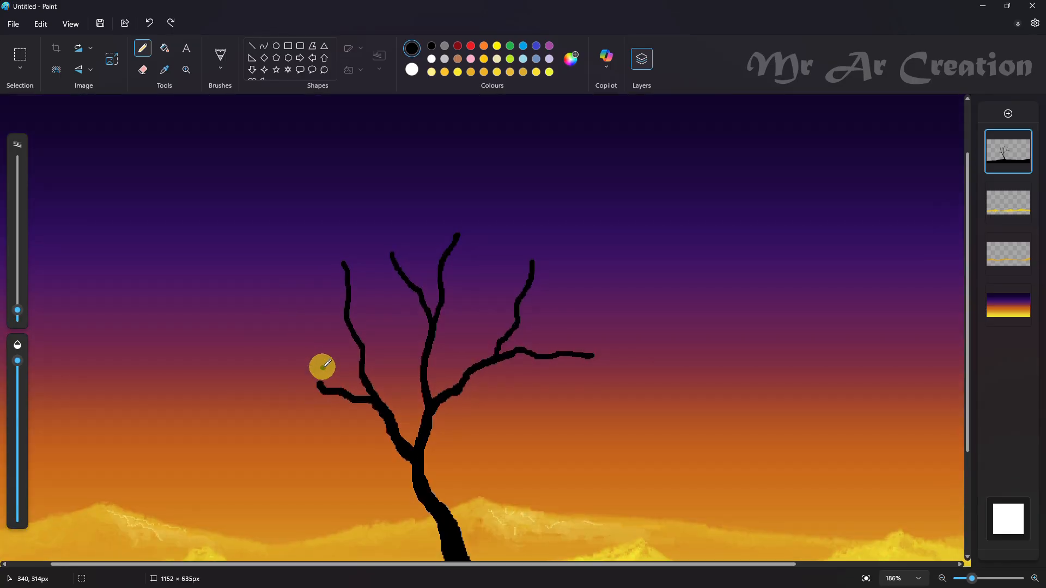
left_click_drag(361, 314, 371, 391)
left_click_drag(247, 404, 339, 394)
Step: Extend the outer left branch upward and finish the left branches with thinner forked tips
key("ctrl+z")
left_click_drag(273, 418, 348, 400)
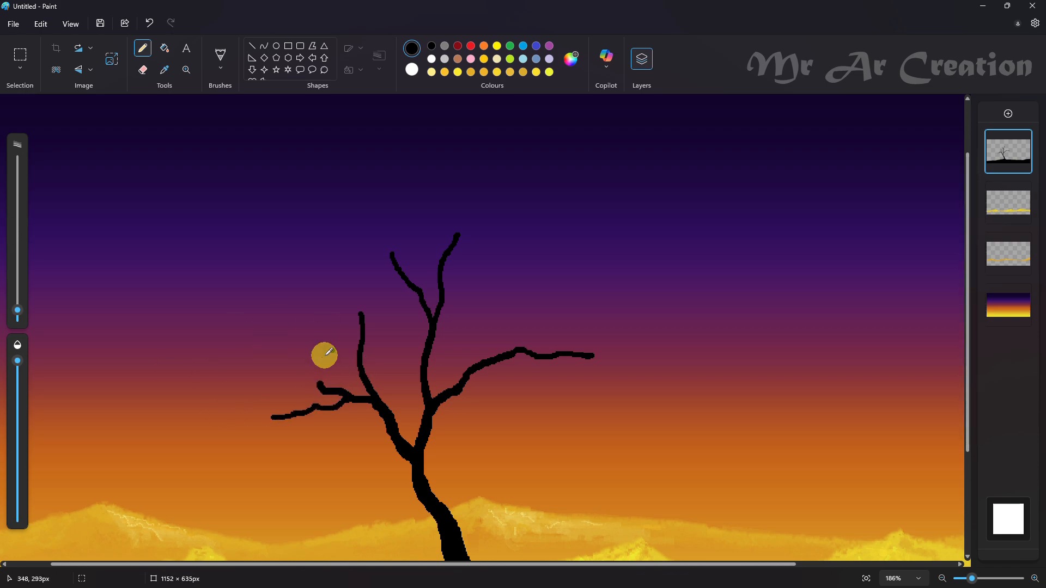
left_click_drag(303, 342, 319, 388)
key("ctrl+z")
left_click_drag(272, 312, 321, 389)
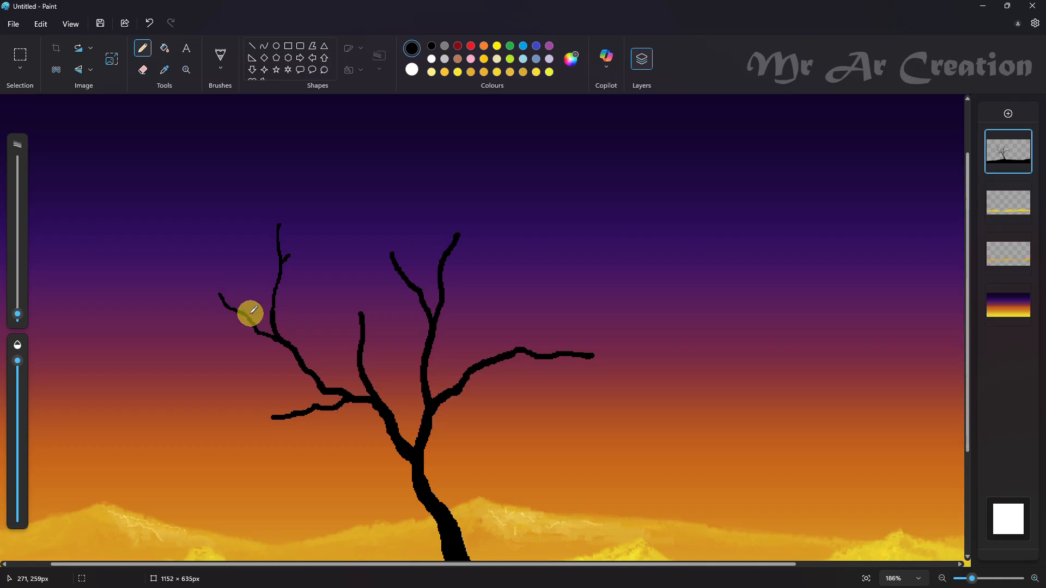
left_click_drag(250, 313, 224, 313)
left_click_drag(272, 418, 209, 416)
left_click_drag(246, 420, 226, 438)
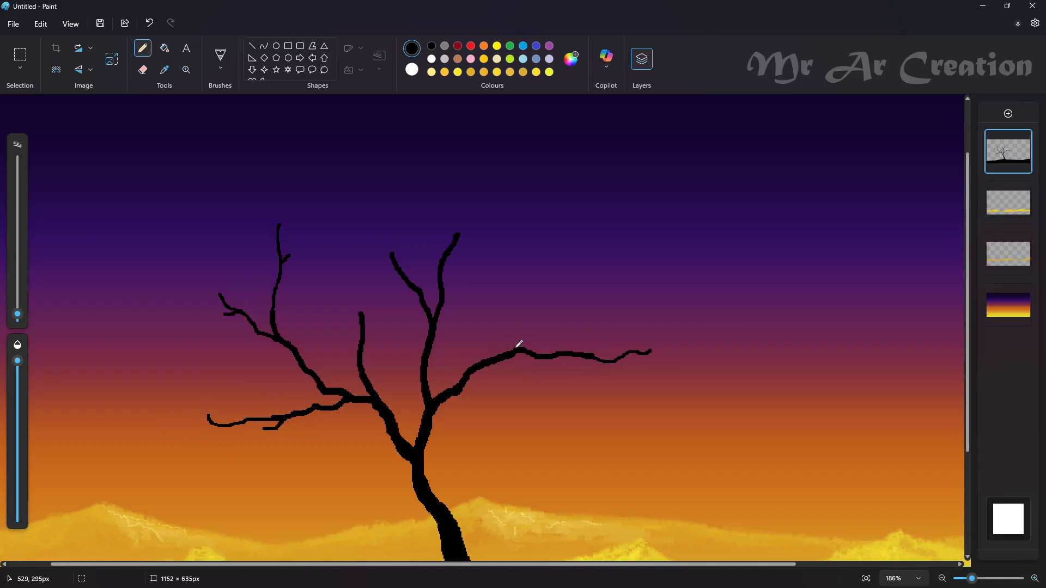
Step: Add a thin upward forked branch and a low forked twig to the right limb
left_click_drag(516, 349, 564, 281)
left_click_drag(553, 299, 567, 299)
left_click_drag(464, 389, 537, 376)
key("ctrl+z")
mouse_move(462, 391)
left_mouse_down()
mouse_move(509, 380)
mouse_move(531, 393)
left_mouse_up()
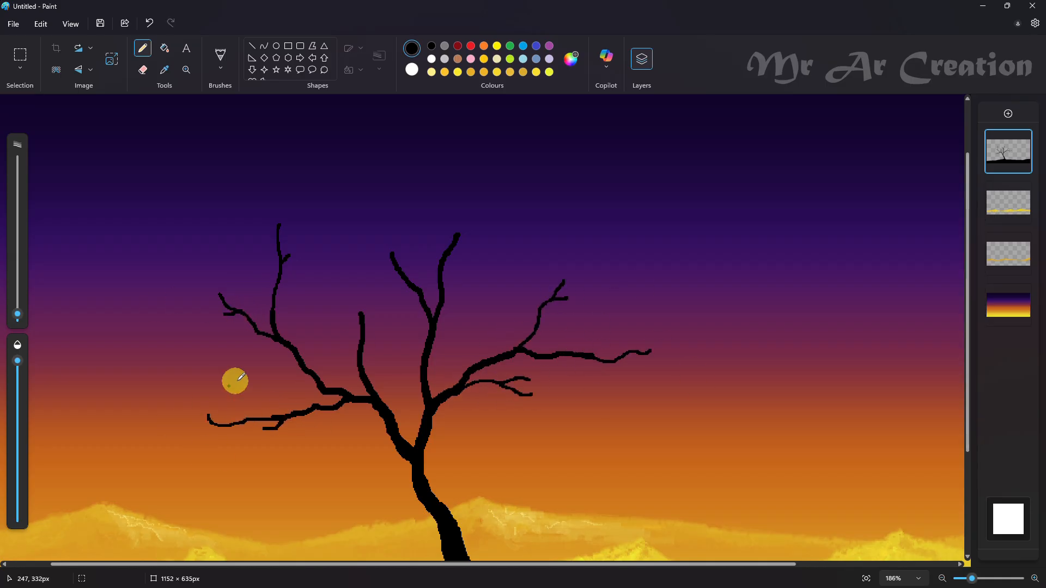
Step: Draw a forked side shoot reaching up and right from the central branch
scroll(234, 382, "up", 3)
mouse_move(441, 376)
left_mouse_down()
mouse_move(500, 320)
mouse_move(511, 343)
left_mouse_up()
mouse_move(442, 220)
left_mouse_down()
mouse_move(463, 280)
mouse_move(448, 220)
left_mouse_up()
key("ctrl+z")
mouse_move(460, 308)
left_mouse_down()
mouse_move(462, 237)
mouse_move(463, 297)
mouse_move(479, 284)
left_mouse_up()
key("ctrl+z")
key("ctrl+z")
Step: Extend both prongs of the central branch upward with thin curved tips and short side twigs
left_click_drag(457, 226, 456, 317)
left_click_drag(480, 288, 466, 305)
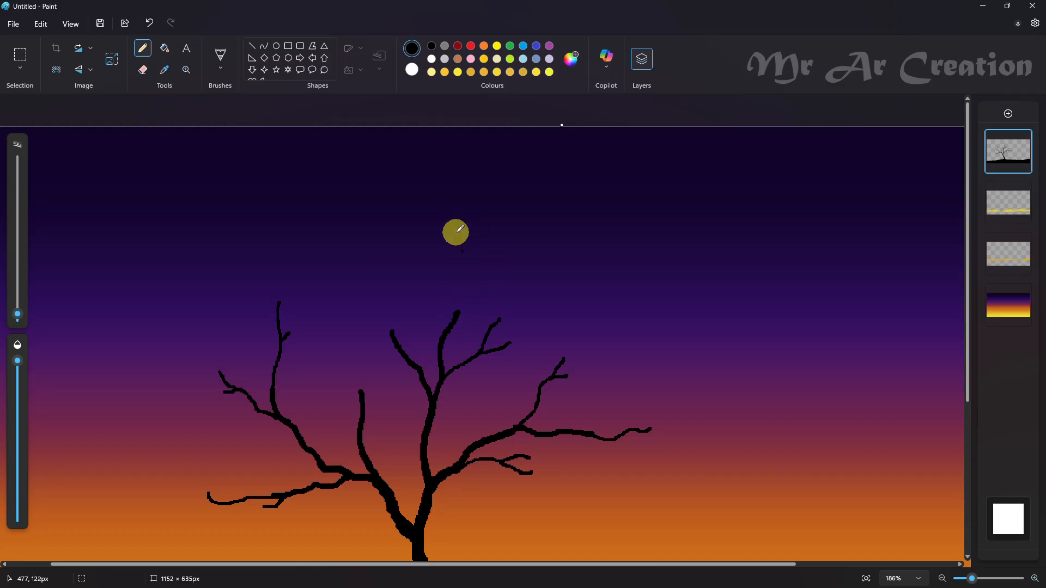
key("ctrl+z")
mouse_move(374, 244)
left_mouse_down()
mouse_move(375, 296)
mouse_move(398, 370)
left_mouse_up()
key("ctrl+z")
left_click_drag(375, 245, 377, 250)
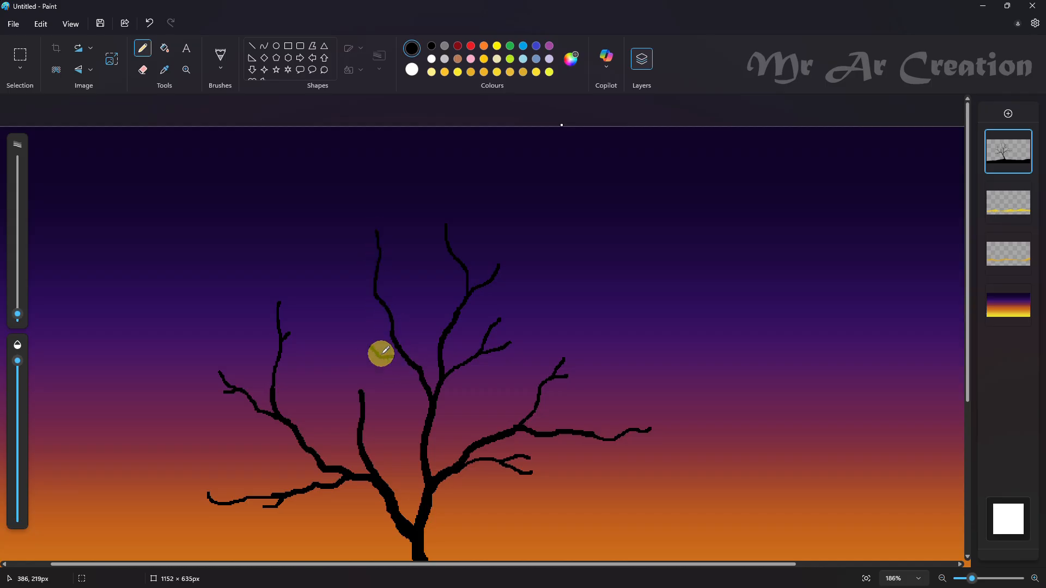
left_click_drag(373, 293, 354, 281)
Step: Extend the left limb's inner branch upward with a side twig and add a thin twig above the low left branch
left_click_drag(316, 339, 363, 397)
key("ctrl+z")
mouse_move(320, 329)
left_mouse_down()
mouse_move(363, 390)
mouse_move(362, 418)
mouse_move(423, 418)
mouse_move(477, 444)
mouse_move(370, 404)
left_mouse_up()
key("ctrl+z")
scroll(382, 372, "down", 1)
scroll(21, 332, "up", 1)
left_click(349, 473)
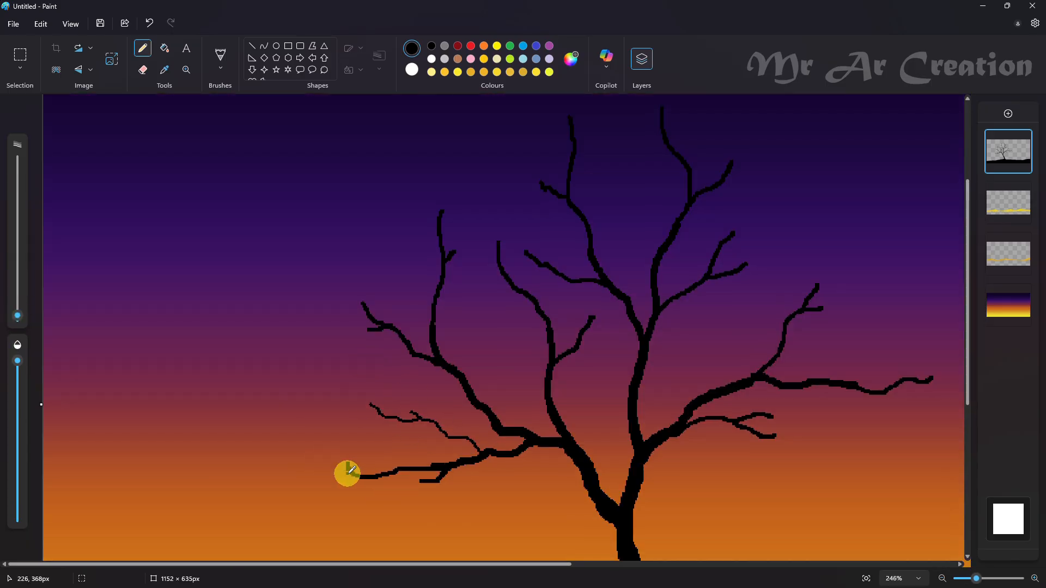
key("ctrl+z")
left_click_drag(355, 476, 283, 473)
left_click_drag(328, 482, 315, 487)
left_click_drag(314, 416, 350, 469)
scroll(413, 455, "down", 1)
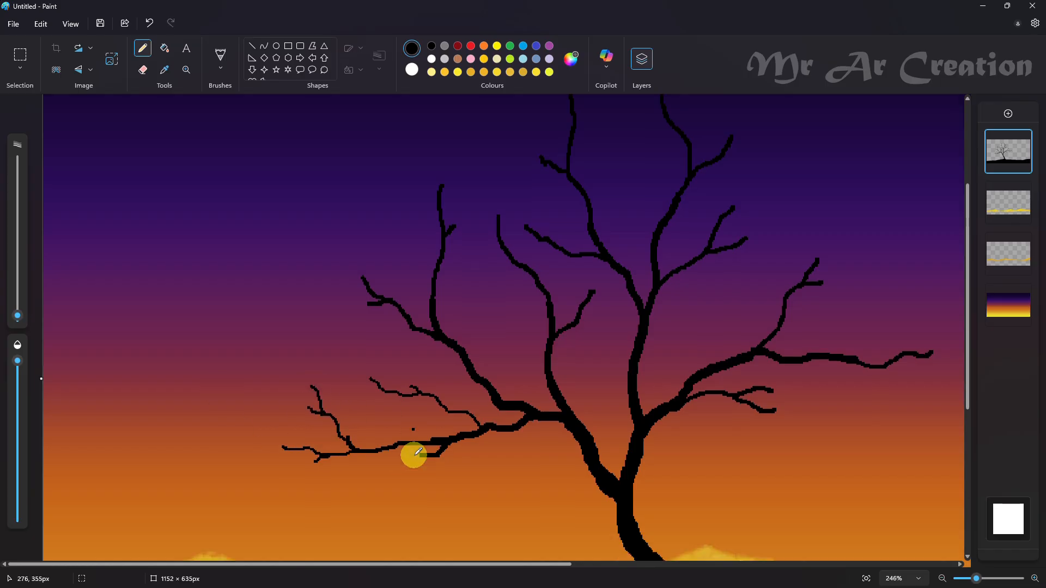
key("ctrl+z")
mouse_move(304, 343)
left_mouse_down()
mouse_move(351, 394)
mouse_move(347, 369)
left_mouse_up()
key("ctrl+z")
key("ctrl+z")
scroll(426, 357, "up", 1)
left_click_drag(320, 484, 275, 495)
key("ctrl+z")
left_click_drag(318, 487, 277, 500)
left_click_drag(303, 496, 296, 506)
left_click_drag(435, 481, 402, 497)
key("ctrl+z")
left_click_drag(434, 483, 423, 492)
key("ctrl+z")
scroll(456, 405, "down", 1)
Step: Erase the outer end of the low left branch and redraw it with a thin forked tip
left_click(142, 69)
mouse_move(281, 428)
left_mouse_down()
mouse_move(338, 406)
mouse_move(404, 404)
left_mouse_up()
left_click(143, 48)
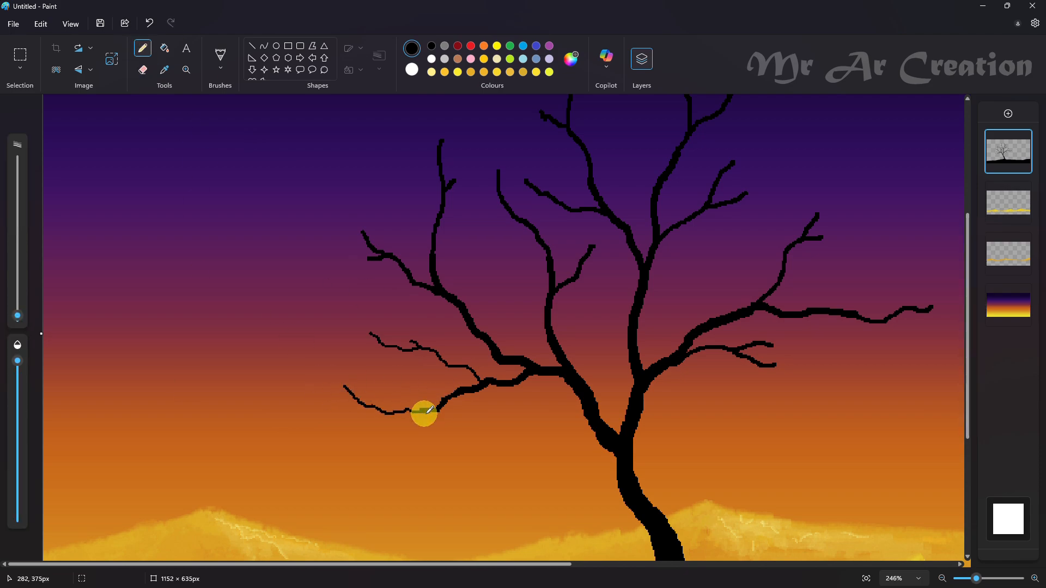
key("ctrl+z")
key("ctrl+z")
mouse_move(420, 409)
left_mouse_down()
mouse_move(358, 401)
mouse_move(385, 431)
mouse_move(414, 424)
mouse_move(361, 415)
left_mouse_up()
key("ctrl+z")
key("ctrl+z")
scroll(439, 450, "up", 1)
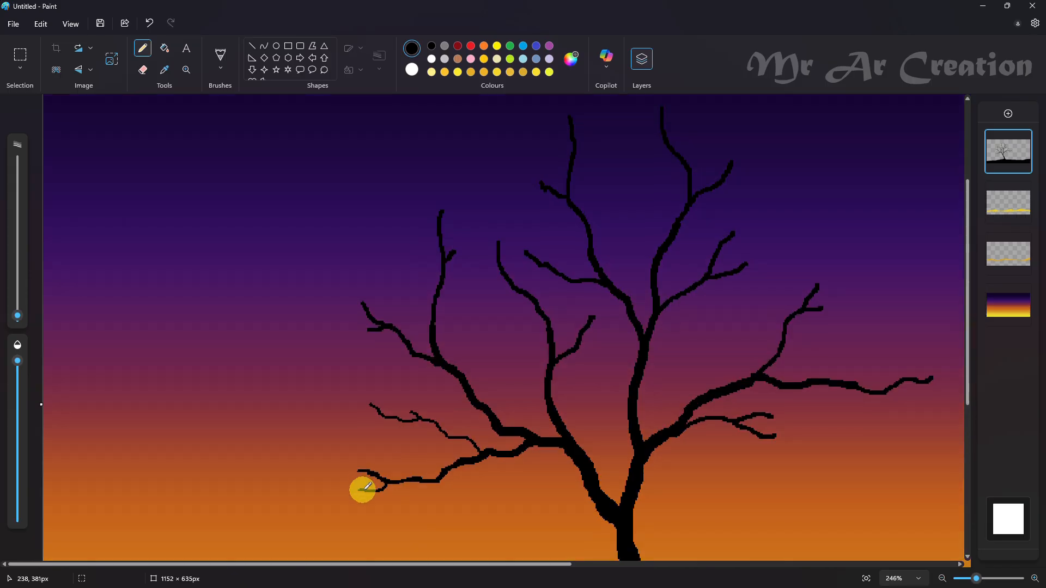
left_click_drag(362, 491, 321, 491)
Step: Add thin forked twigs to the ends and sides of the two upper-left branches
scroll(451, 422, "up", 2)
left_click_drag(338, 386, 362, 462)
left_click_drag(364, 408, 353, 443)
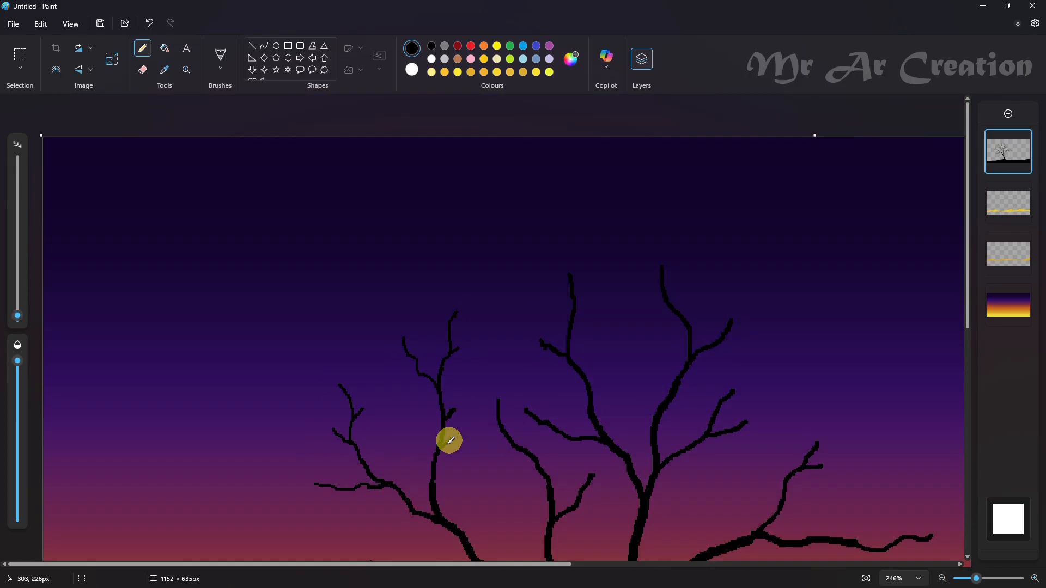
left_click_drag(430, 466, 422, 435)
Step: Extend the tips of the crown's topmost branches with thin forked twigs
left_click_drag(719, 342, 805, 327)
left_click_drag(662, 219, 662, 266)
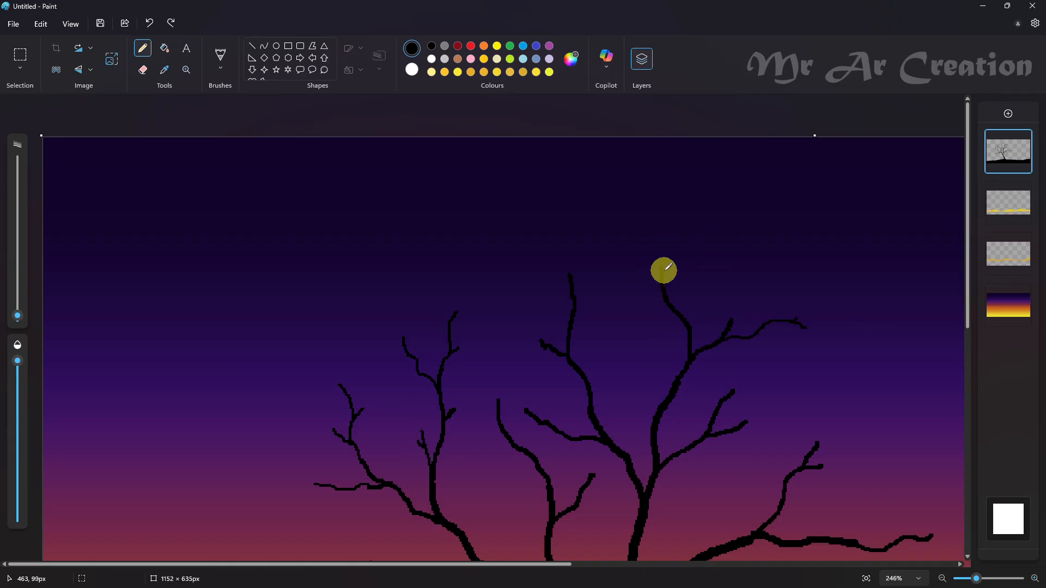
left_click_drag(666, 304, 638, 296)
left_click_drag(574, 308, 612, 249)
left_click_drag(595, 259, 595, 247)
left_click_drag(544, 346, 517, 336)
Step: Extend the left limb's inner branch with a tall forked tip and small twigs on its outer side
scroll(621, 304, "down", 1)
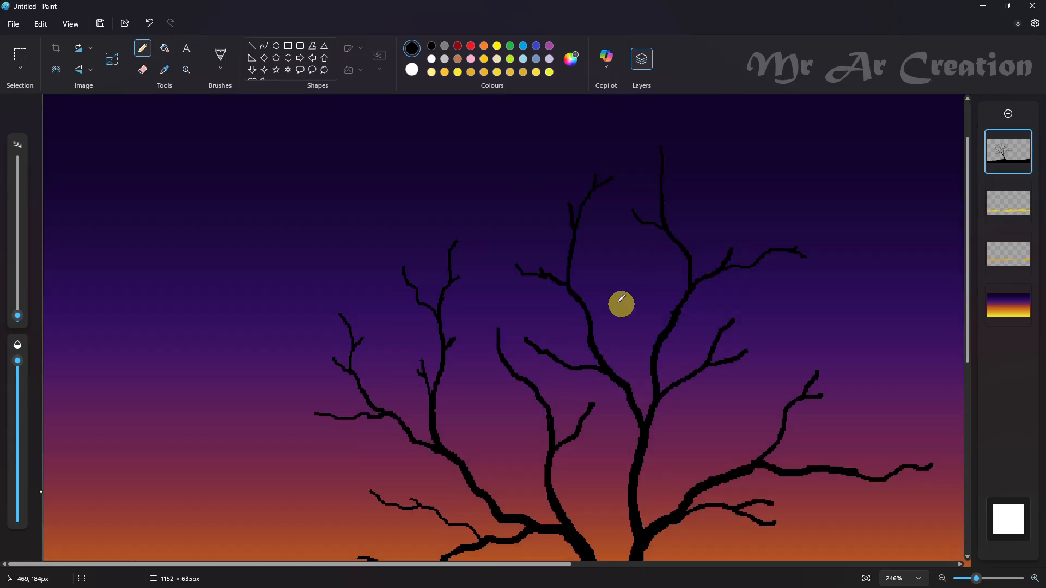
scroll(530, 276, "down", 1)
left_click_drag(484, 169, 506, 243)
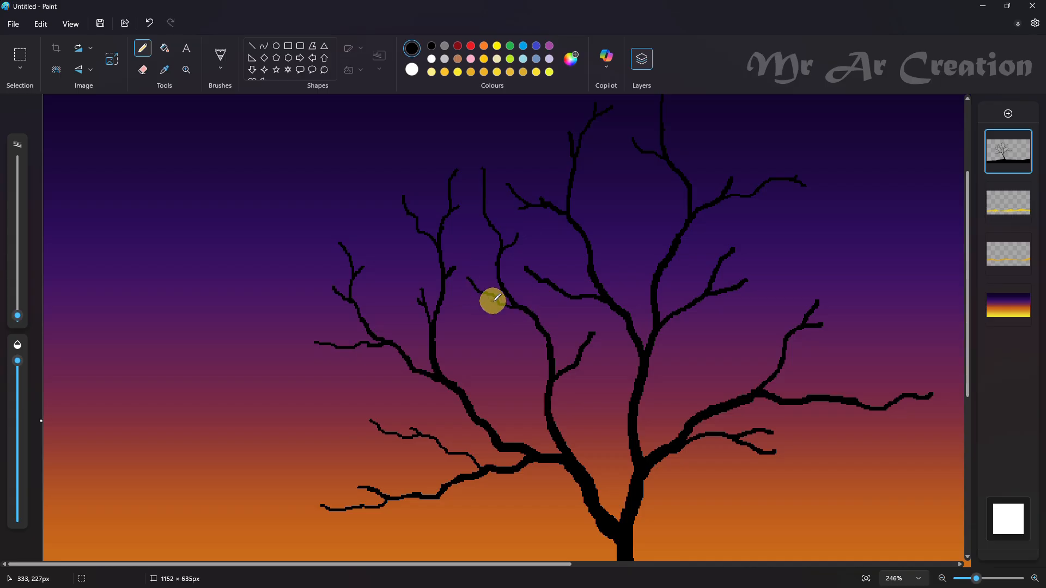
mouse_move(499, 306)
left_mouse_down()
mouse_move(471, 289)
mouse_move(480, 302)
left_mouse_up()
key("ctrl+z")
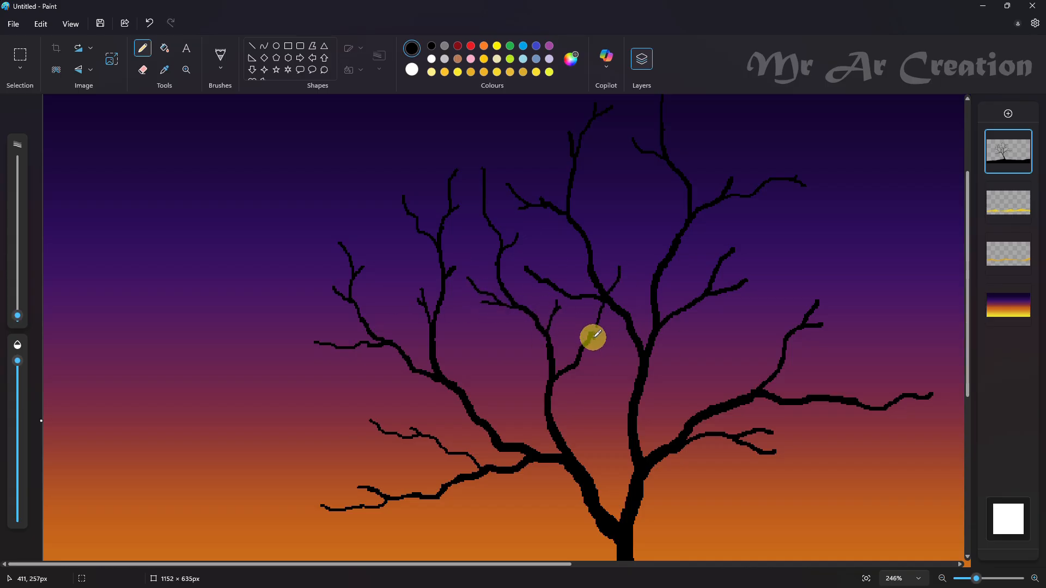
Step: Add short twigs to the inner branch's right-hand shoot and a forked twig to the crown's upper-right branch
key("ctrl+z")
left_click_drag(580, 356, 609, 350)
left_click_drag(597, 351, 607, 344)
key("ctrl+z")
left_click_drag(619, 281, 637, 275)
scroll(726, 346, "up", 2)
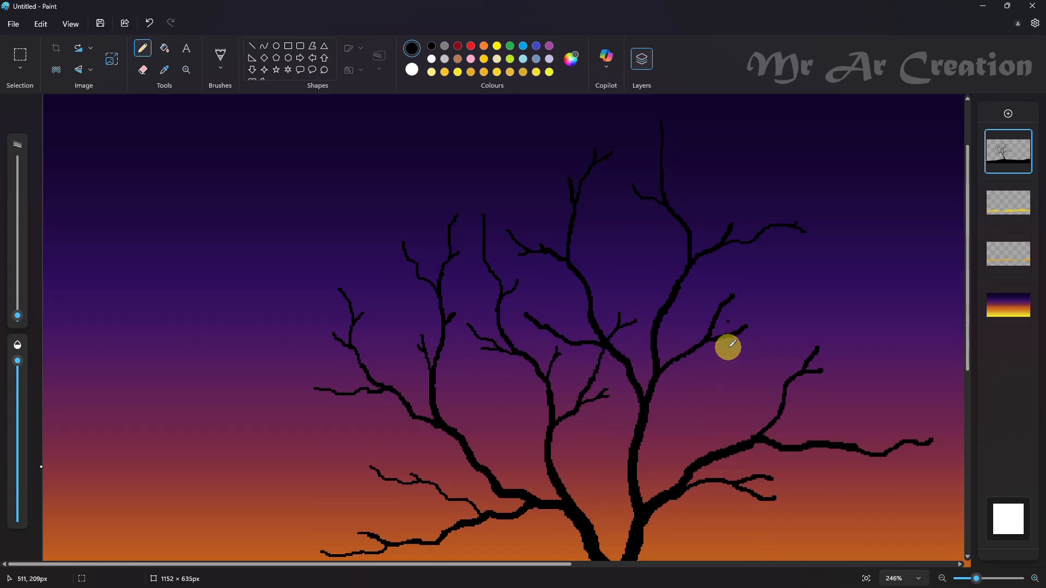
mouse_move(738, 251)
left_mouse_down()
mouse_move(730, 321)
mouse_move(784, 285)
left_mouse_up()
Step: Draw a slender upward branch from the left limb and fork its tip with a finer pencil
scroll(866, 303, "down", 4)
scroll(341, 329, "up", 4)
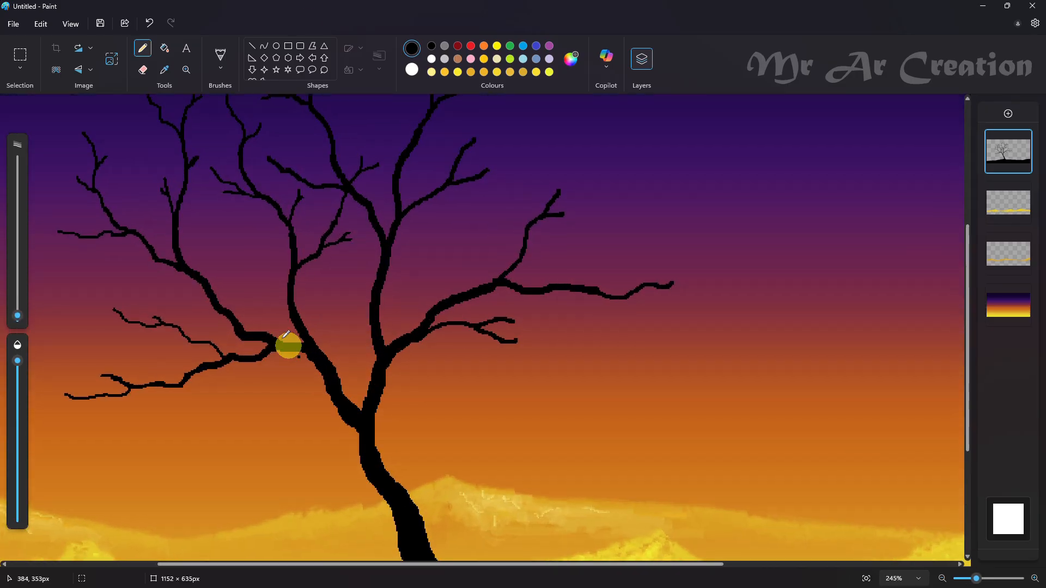
scroll(289, 345, "up", 1)
left_click_drag(236, 310, 233, 385)
key("ctrl+z")
left_click_drag(230, 308, 239, 387)
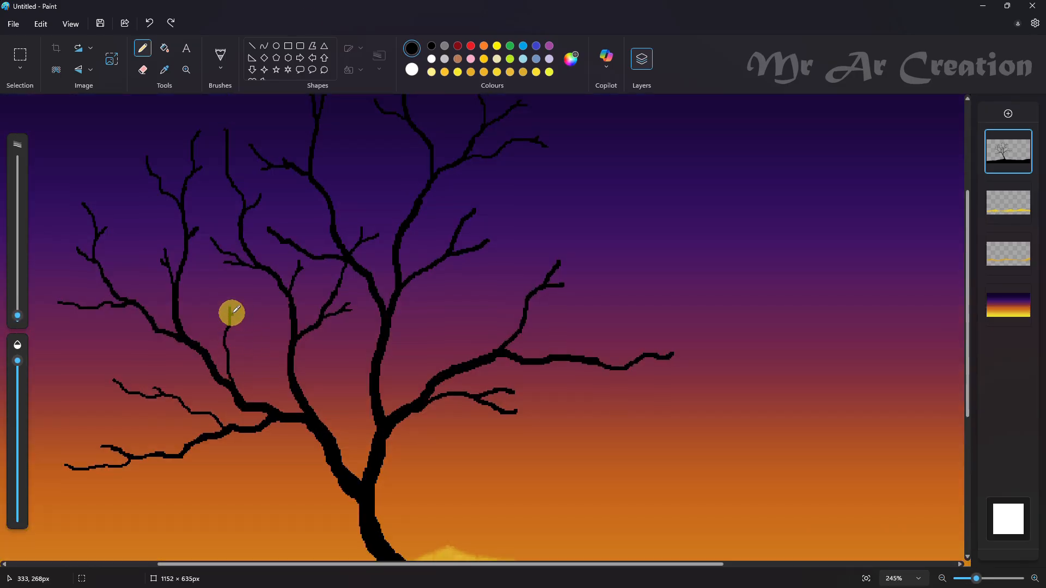
key("ctrl+z")
left_click_drag(227, 301, 235, 364)
key("ctrl+z")
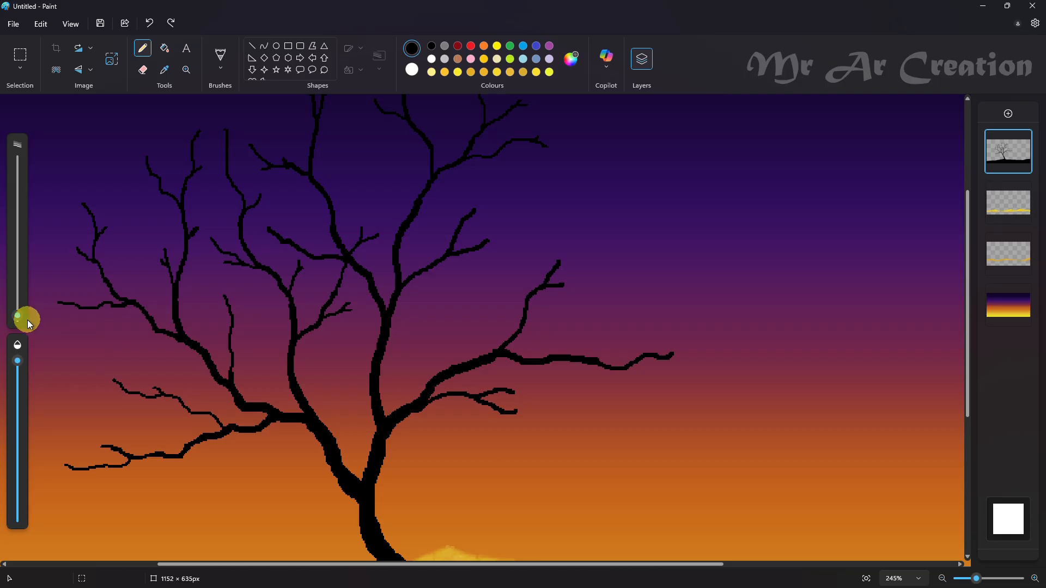
left_click_drag(231, 324, 253, 310)
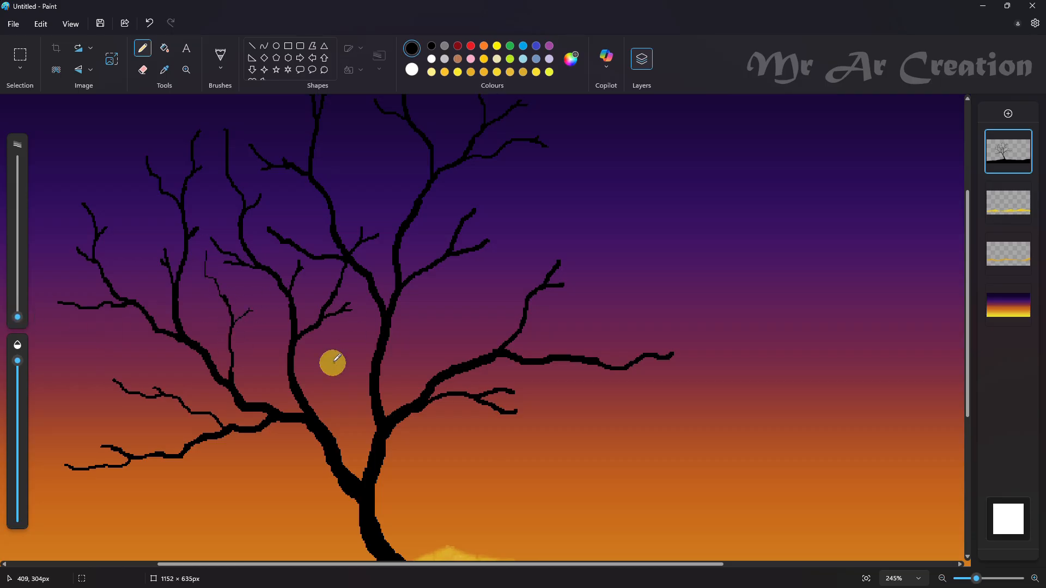
Step: Add very fine forked twigs to the lower parts of the inner-left and central branches
left_click_drag(288, 381, 289, 385)
mouse_move(282, 348)
left_mouse_down()
mouse_move(283, 335)
mouse_move(260, 342)
left_mouse_up()
left_click_drag(354, 338, 369, 373)
left_click_drag(367, 365, 359, 364)
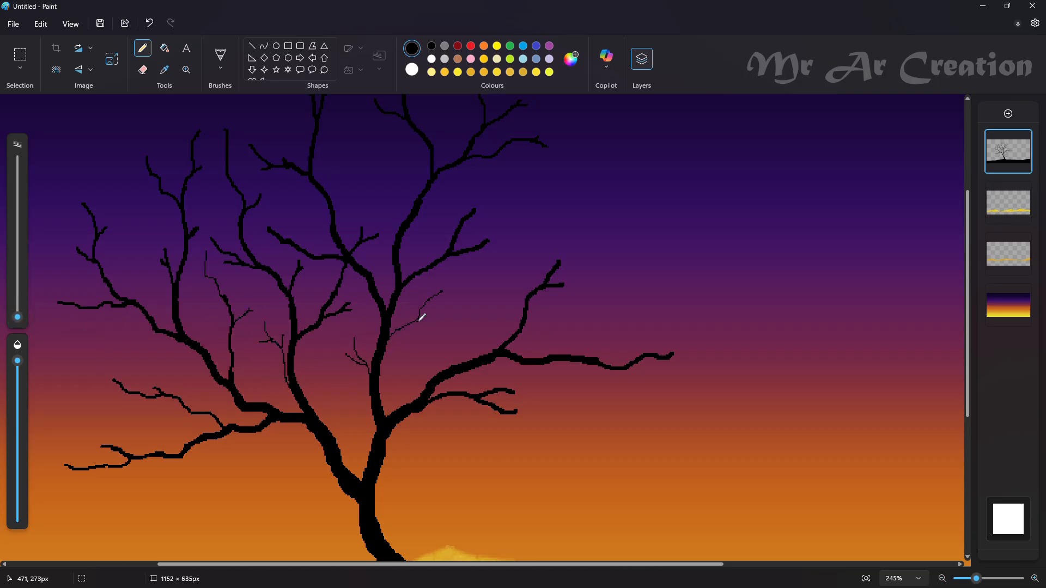
left_click_drag(422, 317, 432, 320)
Step: Add very fine forked twigs to the tips and upper side of the right limb's branches
left_click_drag(515, 410, 560, 419)
left_click_drag(554, 415, 551, 420)
left_click_drag(514, 390, 506, 375)
left_click_drag(672, 359, 706, 372)
mouse_move(586, 355)
left_mouse_down()
mouse_move(613, 323)
mouse_move(650, 313)
left_mouse_up()
Step: Extend the right limb's upward branch and the central branch's right shoot with fine forked tips
scroll(605, 354, "up", 2)
left_click_drag(559, 413, 604, 372)
left_click_drag(477, 358, 521, 323)
left_click_drag(499, 343, 513, 340)
Step: Finish the crown's upper-right branch tips and the short top-centre branch with very fine forked twigs
scroll(527, 385, "up", 1)
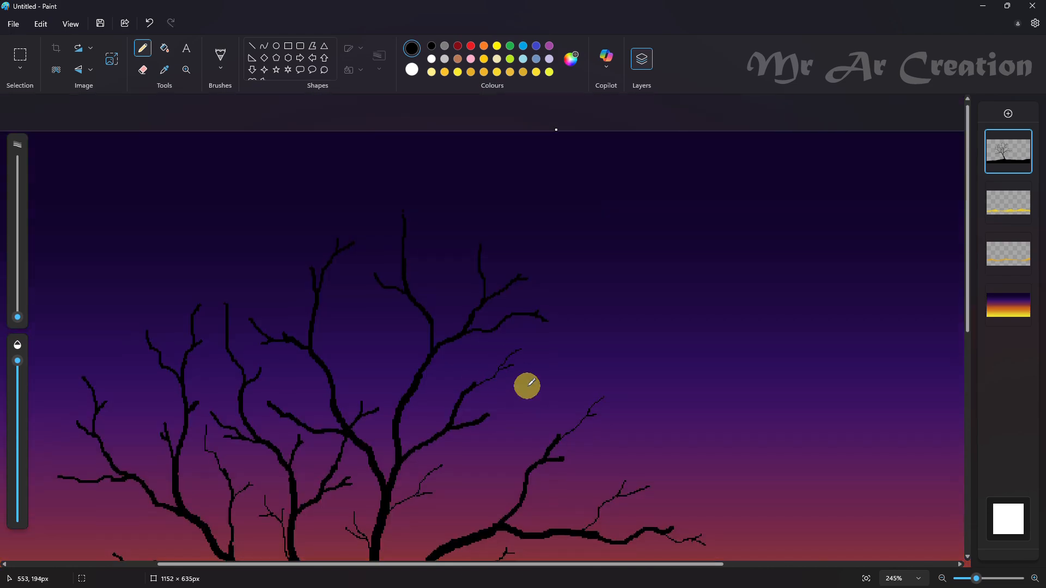
left_click_drag(479, 254, 467, 203)
mouse_move(483, 253)
left_mouse_down()
mouse_move(516, 225)
mouse_move(524, 236)
left_mouse_up()
left_click_drag(527, 282, 574, 263)
left_click_drag(550, 278, 577, 279)
key("ctrl+z")
left_click_drag(538, 318, 582, 319)
key("ctrl+z")
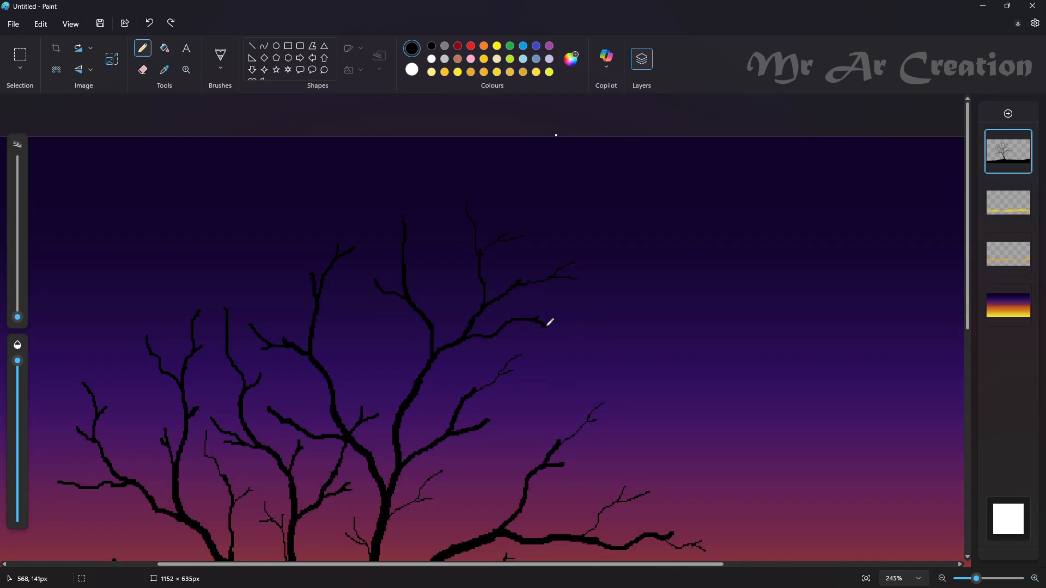
left_click_drag(375, 281, 360, 246)
left_click_drag(378, 287, 360, 284)
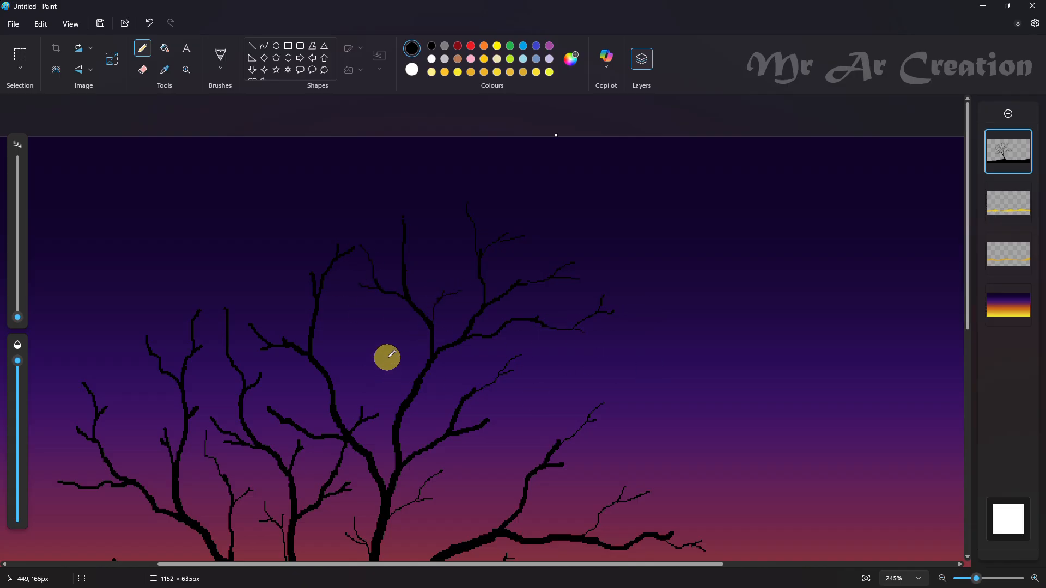
Step: Add very fine forked twigs to the central branch's left side and to the tips of the outer-left upward branches
left_click_drag(393, 418, 399, 346)
left_click_drag(392, 389, 387, 360)
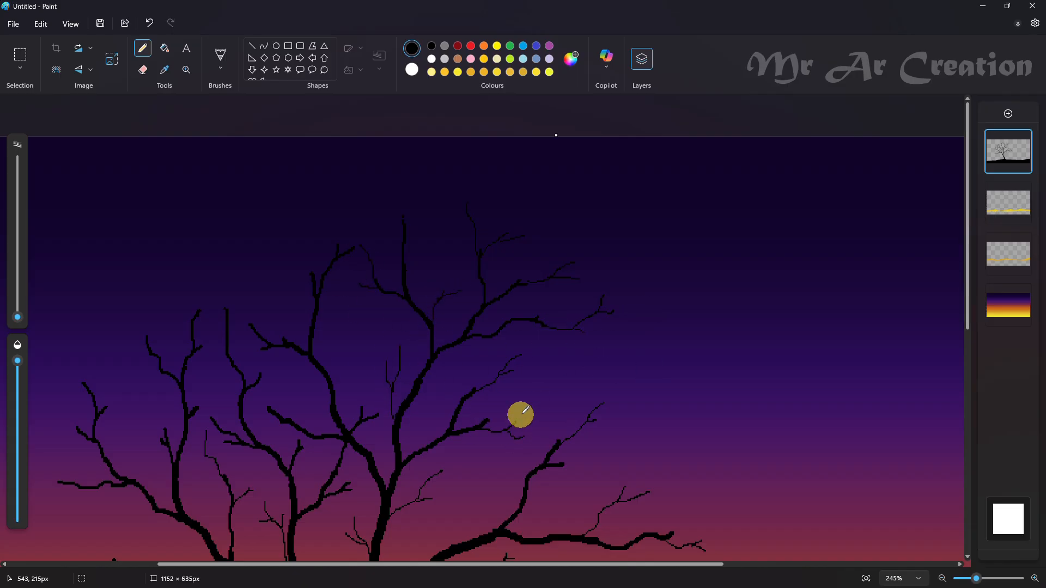
mouse_move(198, 312)
left_mouse_down()
mouse_move(180, 246)
mouse_move(221, 277)
left_mouse_up()
left_click_drag(98, 417, 145, 383)
mouse_move(119, 397)
left_mouse_down()
mouse_move(121, 385)
mouse_move(60, 346)
left_mouse_up()
left_click_drag(71, 384, 53, 378)
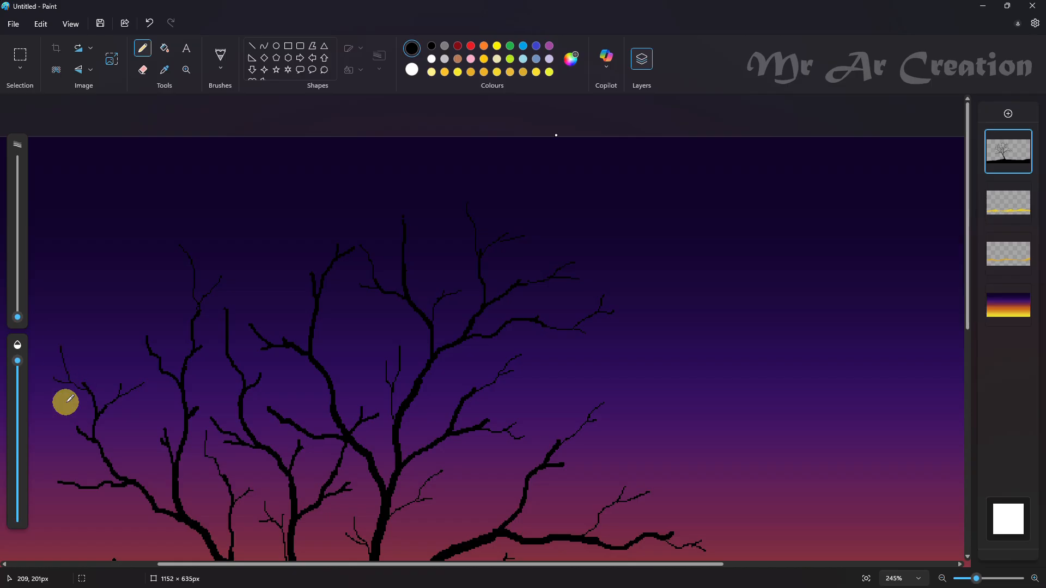
Step: Draw very fine twigs on the far-left lower branch, the left limb's upward branch and the crown's inner-left shoots
left_click_drag(65, 480, 52, 434)
key("ctrl+z")
left_click_drag(146, 338, 118, 273)
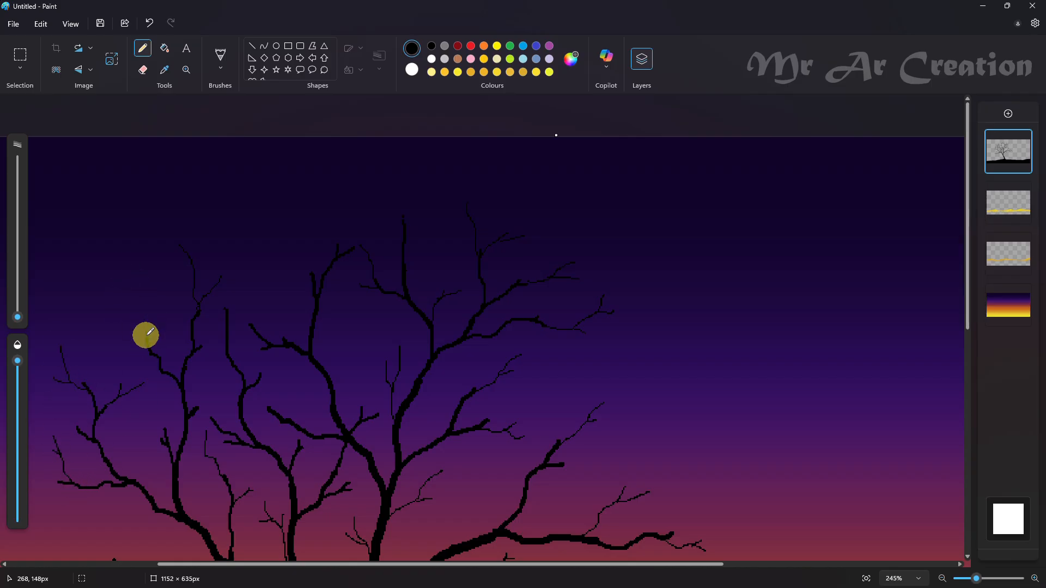
key("ctrl+z")
scroll(163, 289, "down", 1)
scroll(163, 288, "up", 1)
left_click_drag(267, 274, 276, 327)
left_click_drag(270, 317, 285, 338)
left_click_drag(304, 222, 315, 282)
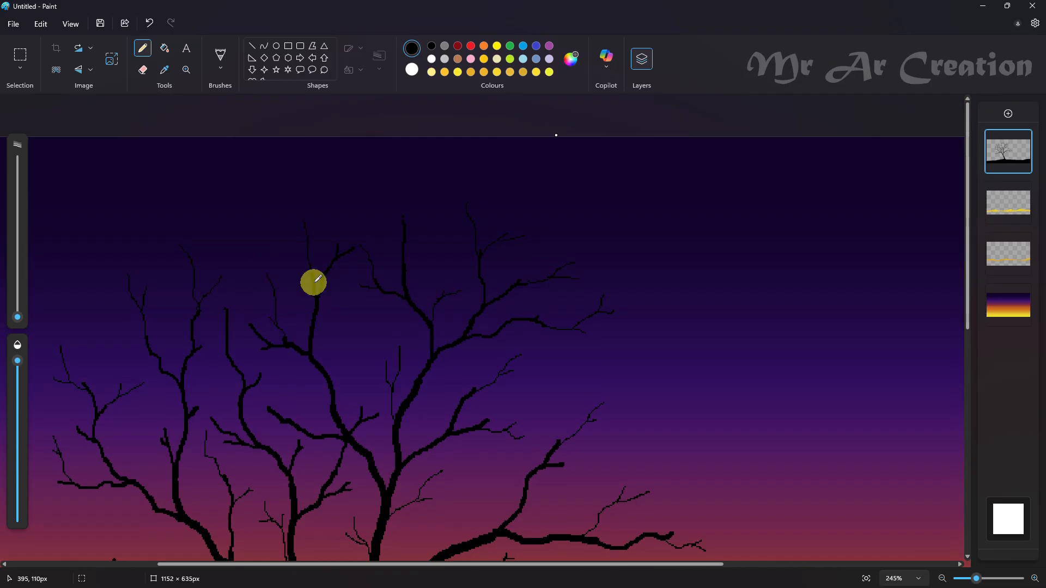
Step: Extend the right limb's lower branch and upper side with fine twigs, and add one to the lower-left limb's upper branch
scroll(344, 355, "down", 3)
scroll(207, 389, "up", 2)
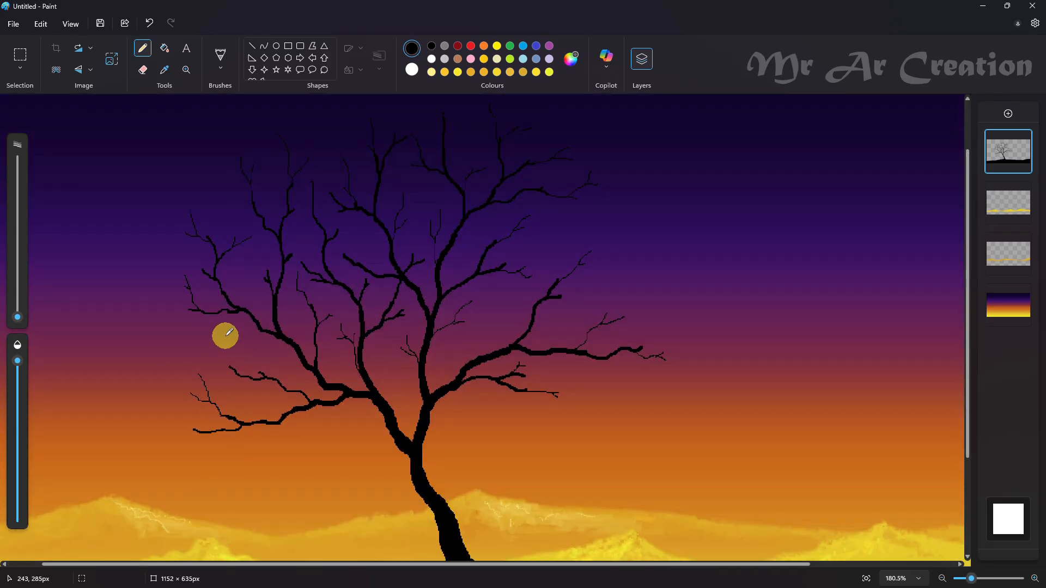
left_click_drag(556, 392, 581, 379)
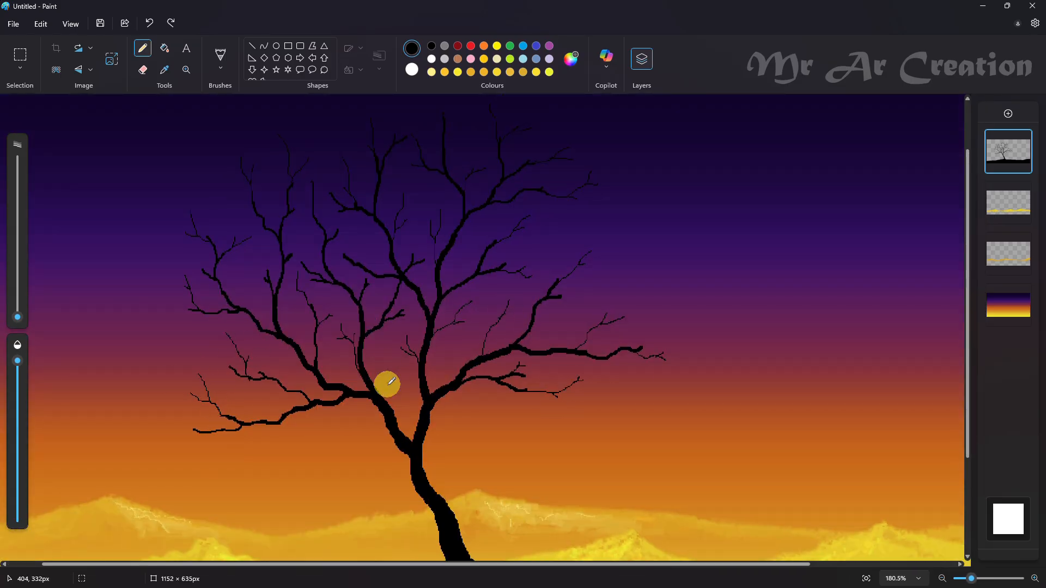
scroll(387, 384, "down", 3)
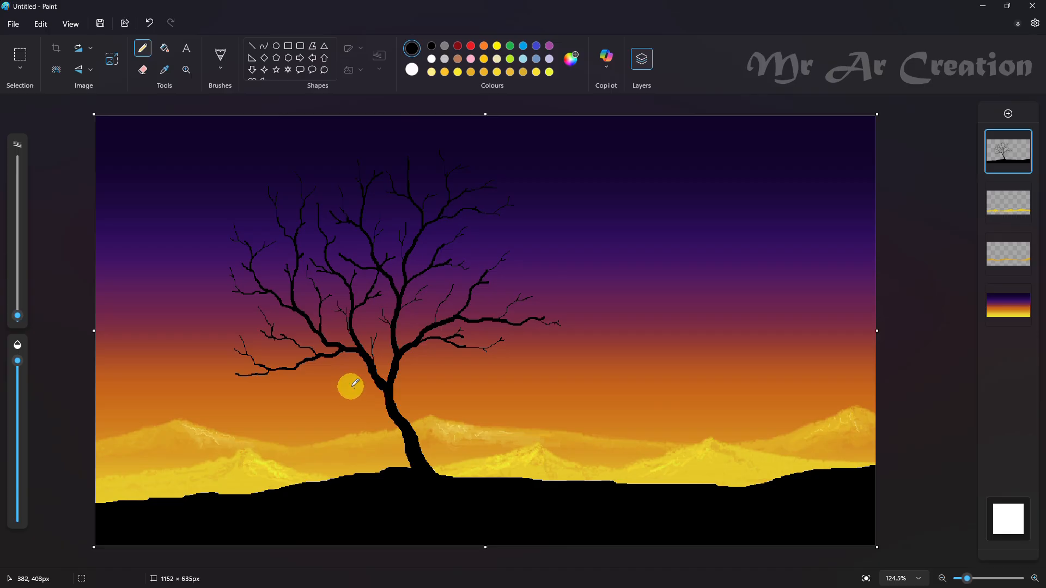
Step: Draw a short thin branch growing up and left from the trunk just below the main fork
left_click_drag(353, 388, 383, 403)
scroll(382, 403, "up", 4)
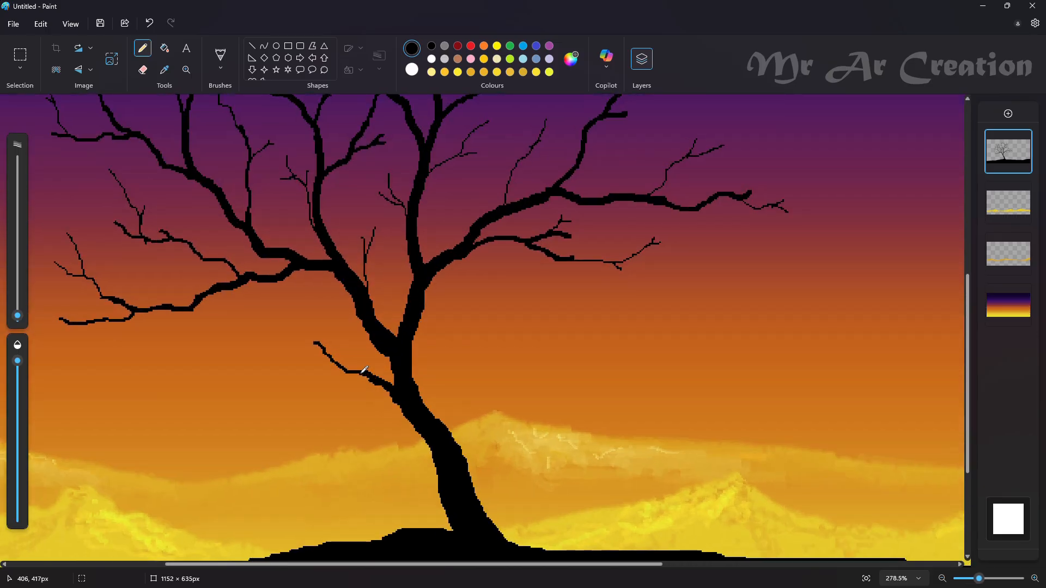
left_click_drag(332, 353, 347, 366)
scroll(271, 323, "up", 2)
scroll(271, 323, "down", 1)
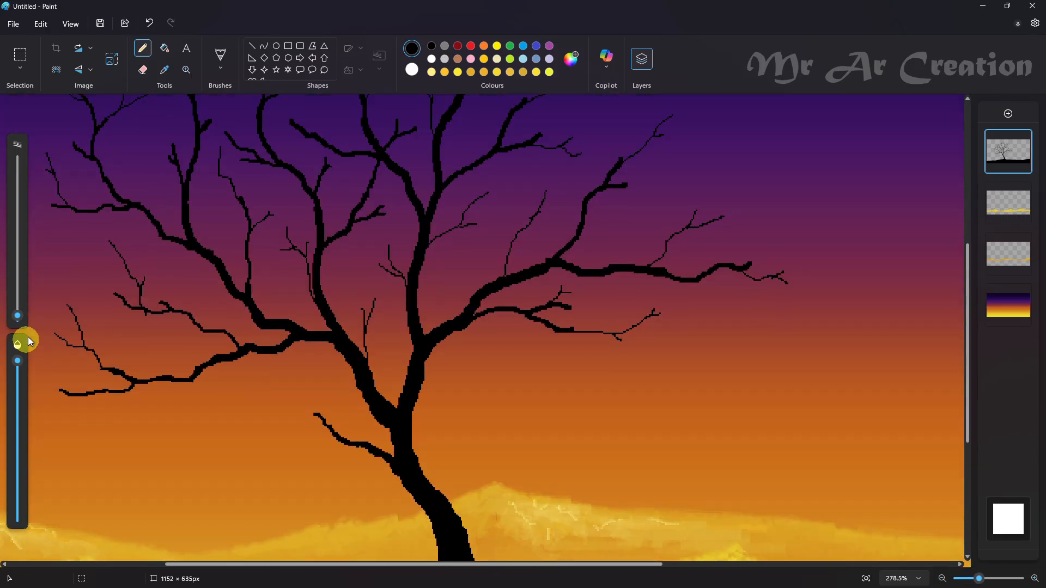
left_click_drag(344, 448, 297, 441)
scroll(465, 451, "down", 4)
Step: Reduce the pencil size and add very fine forked twigs to the short branch below the main fork
left_click(17, 319)
scroll(413, 364, "up", 3)
scroll(413, 364, "up", 2)
mouse_move(395, 311)
left_mouse_down()
mouse_move(397, 370)
mouse_move(380, 382)
left_mouse_up()
left_click_drag(398, 363, 403, 358)
scroll(479, 404, "down", 4)
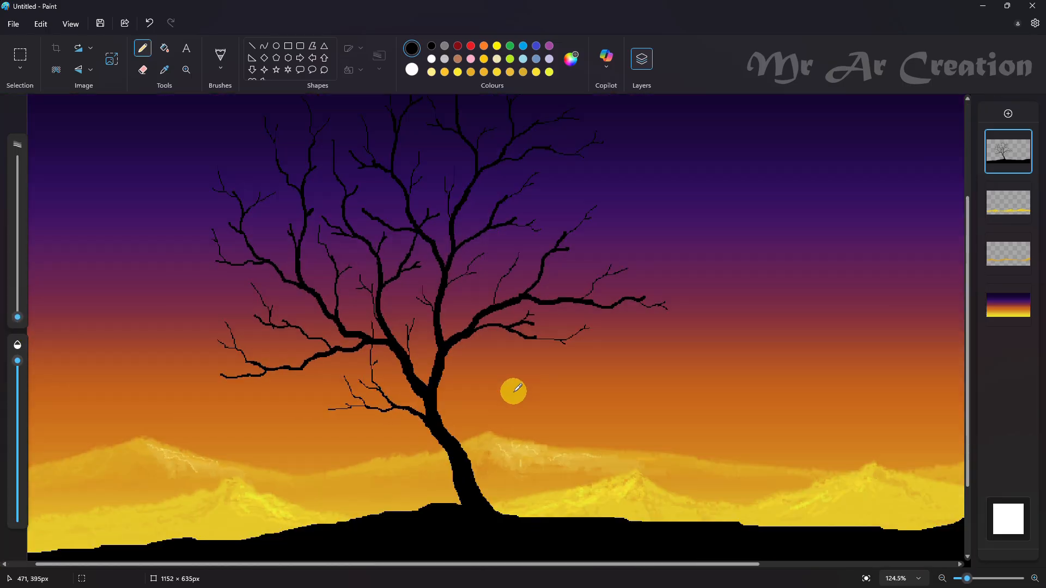
Step: Choose white with the Ellipse shape and add a new layer above the tree
left_click(431, 58)
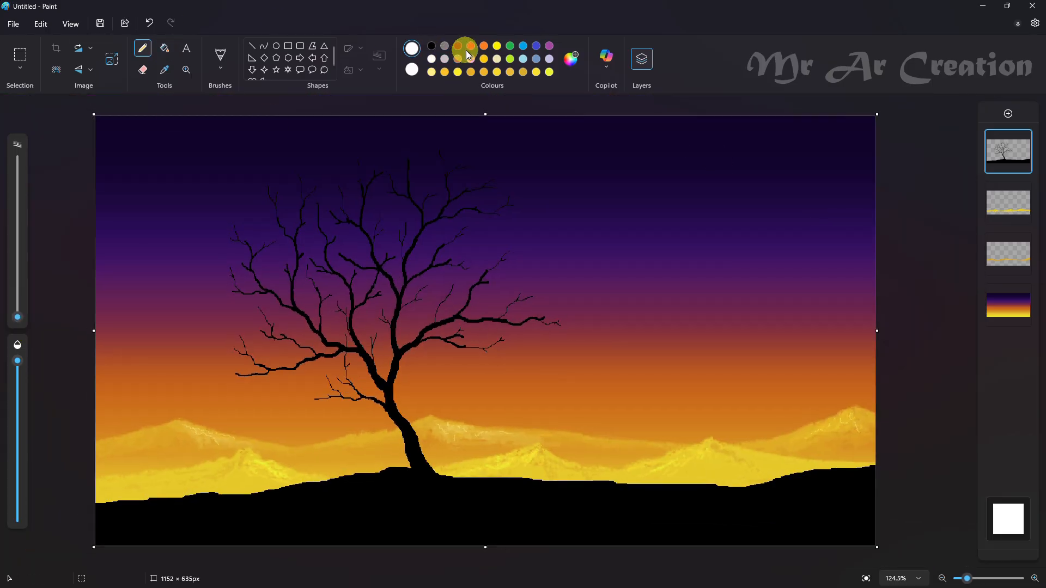
left_click(276, 47)
left_click(1008, 114)
left_click_drag(484, 378, 512, 412)
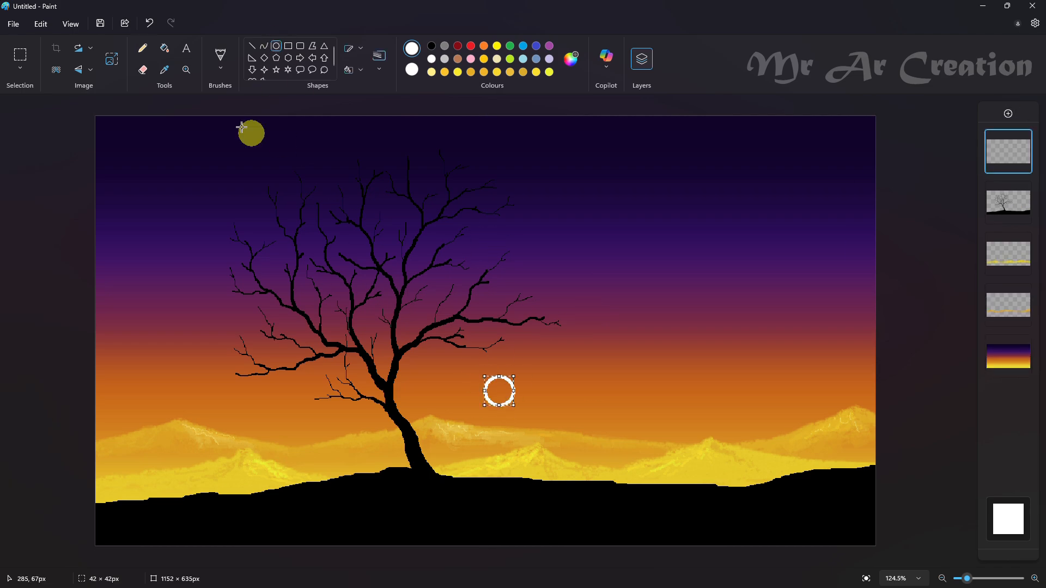
left_click(166, 51)
left_click(498, 391)
key("ctrl+z")
key("ctrl+z")
Step: Draw a white circle about 48 px wide in the orange sky right of the trunk and fill it white
left_click(277, 47)
mouse_move(486, 378)
left_mouse_down()
mouse_move(519, 421)
mouse_move(498, 394)
left_mouse_up()
left_click(165, 70)
left_click(498, 396)
left_click(550, 73)
left_click(432, 59)
left_click(165, 50)
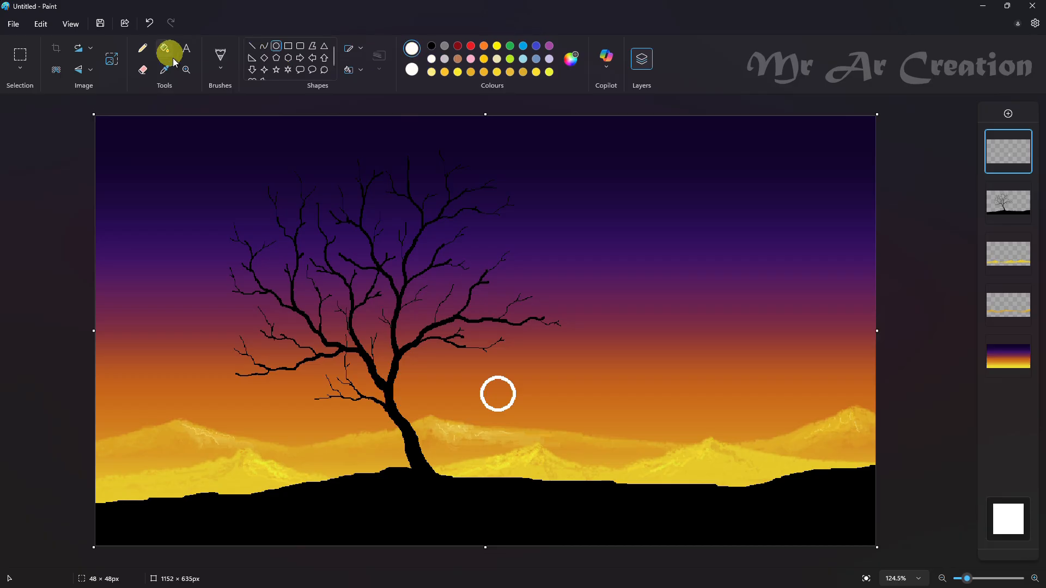
left_click(498, 394)
Step: Fill the circle with gold sampled from the mountains, then refill it with a lighter custom tint
left_click(165, 70)
left_click(671, 439)
left_click(498, 394)
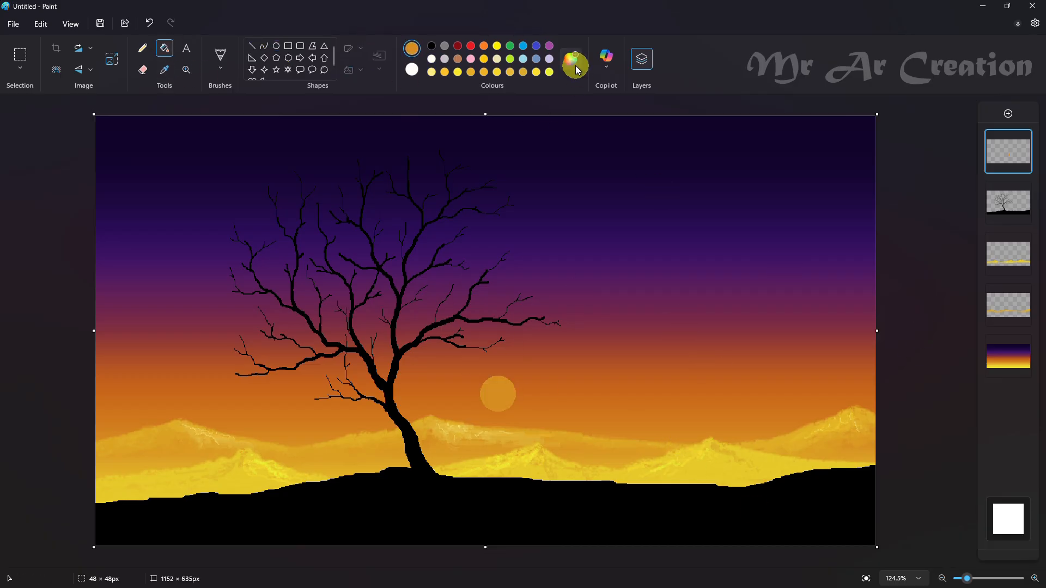
left_click(571, 59)
left_click_drag(369, 182, 369, 242)
left_click(438, 442)
left_click(502, 385)
Step: Refill the circle with different pale custom tints, ending with light yellow #FFDC8A
left_click(571, 59)
left_click(437, 442)
left_click(498, 394)
left_click(571, 58)
left_click(369, 234)
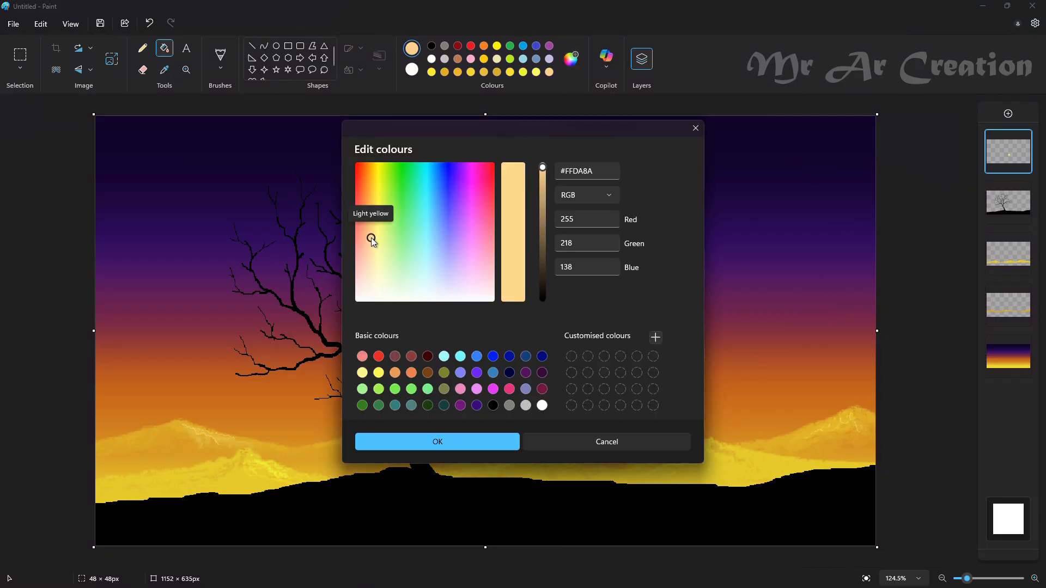
left_click(437, 442)
left_click(498, 394)
left_click(568, 66)
left_click(694, 131)
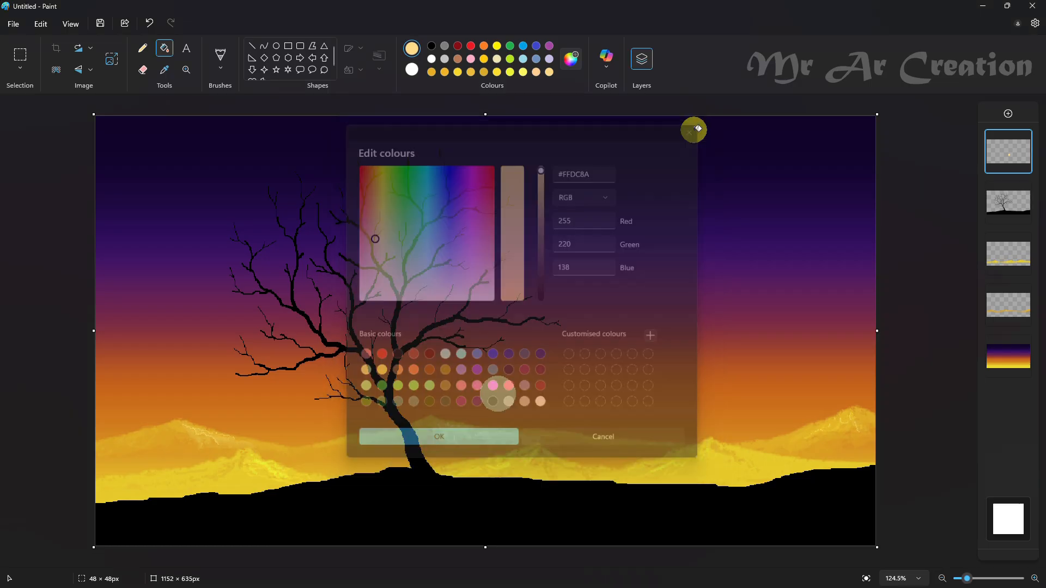
Step: Try filling the circle with orange sampled from the sky beside it, and undo that fill
left_click(165, 69)
left_click(512, 410)
left_click(497, 384)
left_click(20, 56)
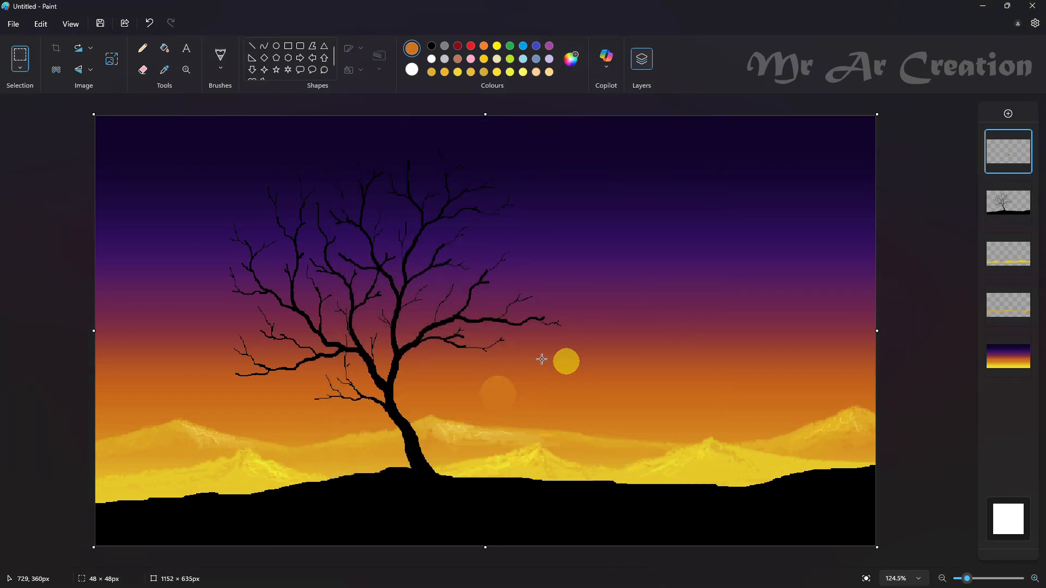
left_click_drag(452, 336, 578, 489)
key("ctrl+z")
key("ctrl+z")
Step: Select the area around the small pale circle and delete it
left_click(142, 68)
left_click(20, 57)
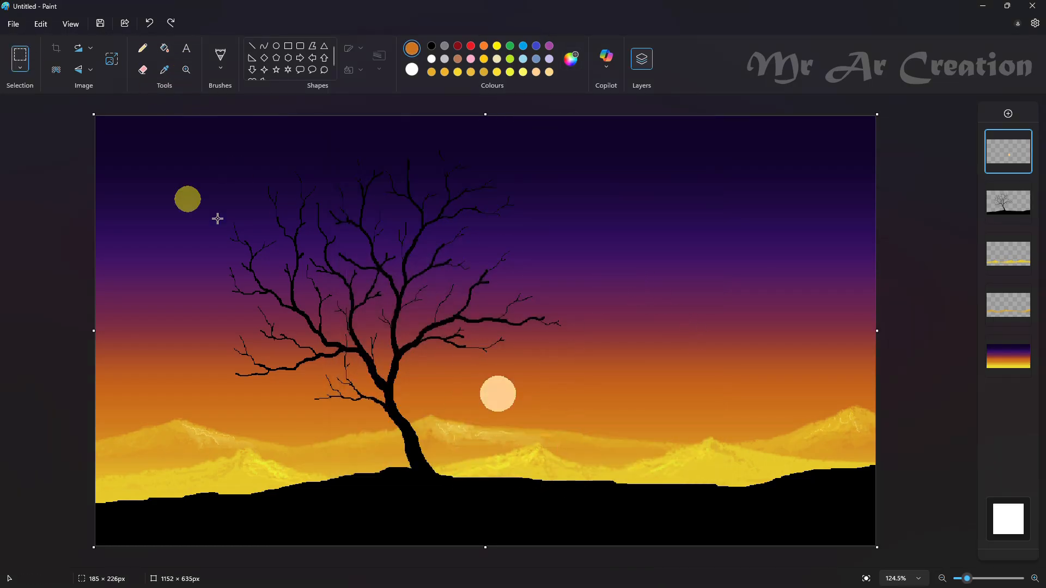
left_click_drag(465, 359, 541, 437)
key("Delete")
Step: Draw an orange circle about 88 px wide right of the trunk as the sun and fill it with the same orange
left_click(277, 48)
left_click_drag(490, 380, 549, 460)
left_click_drag(511, 413, 496, 407)
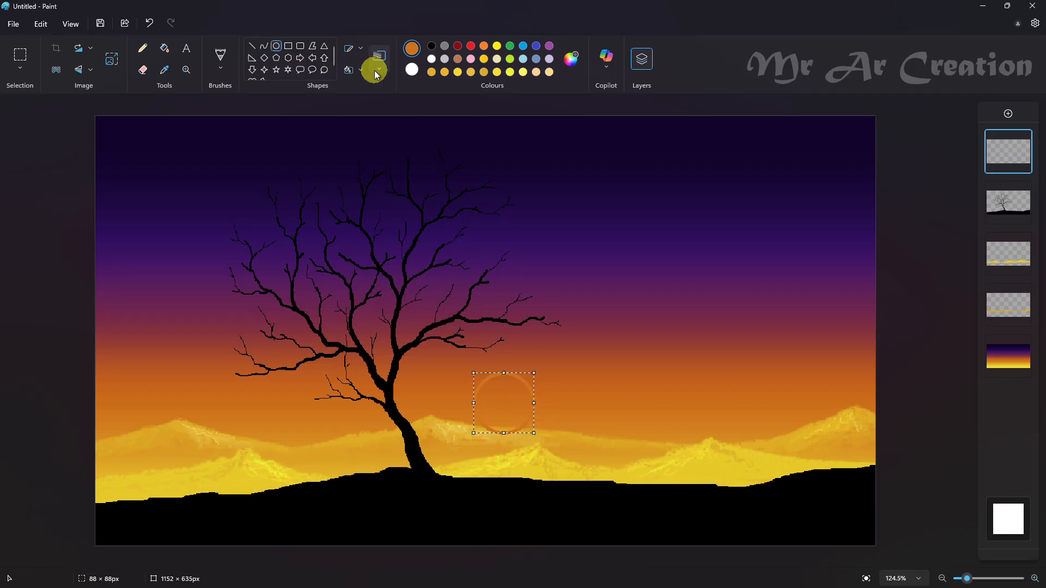
left_click(360, 69)
left_click(377, 126)
left_click(164, 47)
left_click(493, 382)
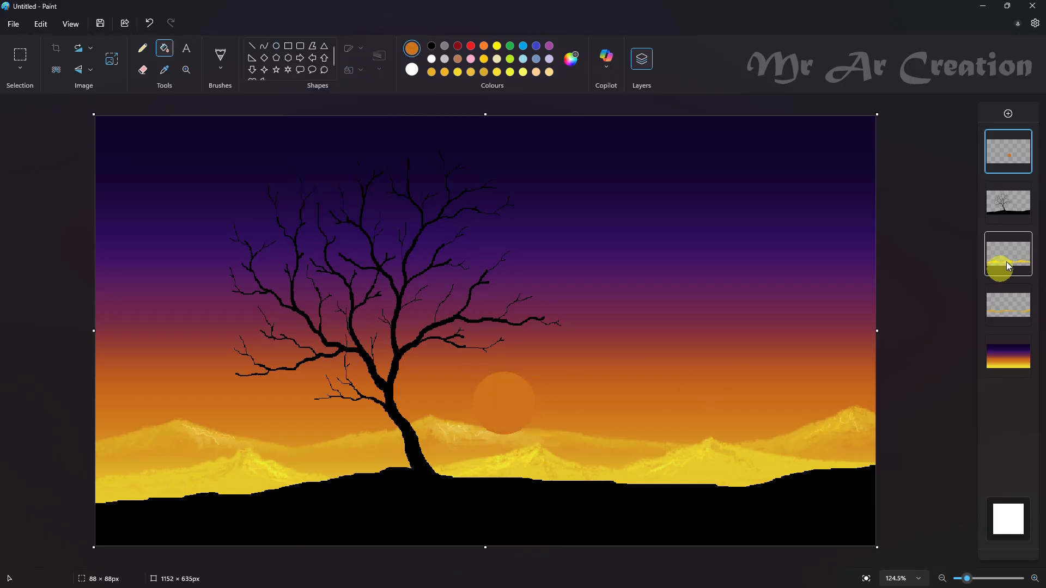
Step: Move the sun layer beneath both mountain layers and shift the sun down so it sits behind the ridge
left_click_drag(1008, 153, 1006, 299)
left_click(27, 64)
left_click_drag(441, 360, 576, 491)
mouse_move(540, 440)
left_mouse_down()
mouse_move(527, 451)
mouse_move(534, 458)
left_mouse_up()
Step: Delete the lower part of the sun that shows through the mountains below the ridge line
left_click(789, 365)
left_click_drag(447, 434, 541, 479)
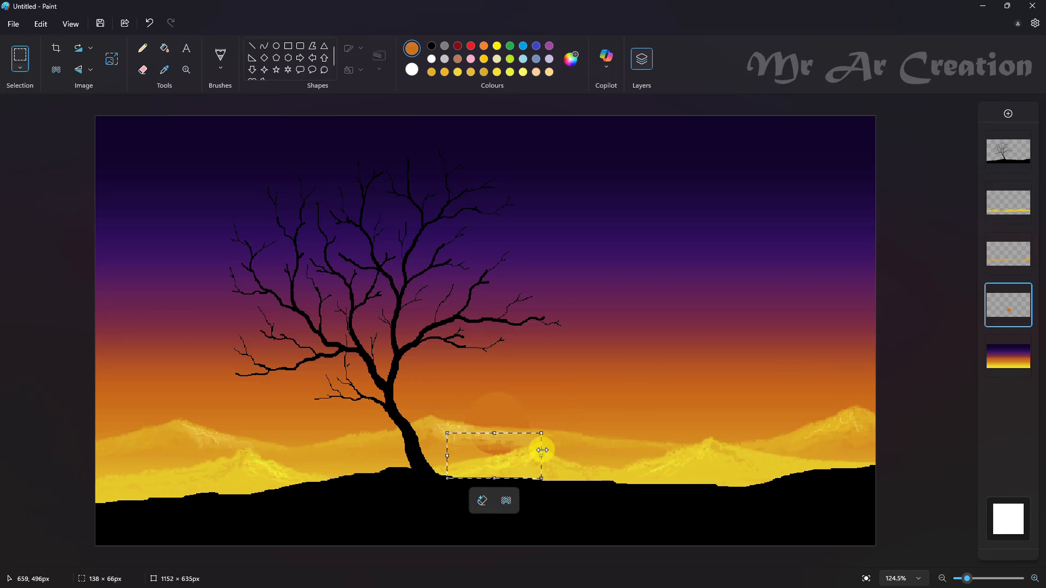
key("Delete")
Step: Sample orange from the sky beside the sun, brighten it as a custom colour and refill the sun with it
left_click(164, 70)
left_click(540, 424)
left_click(165, 48)
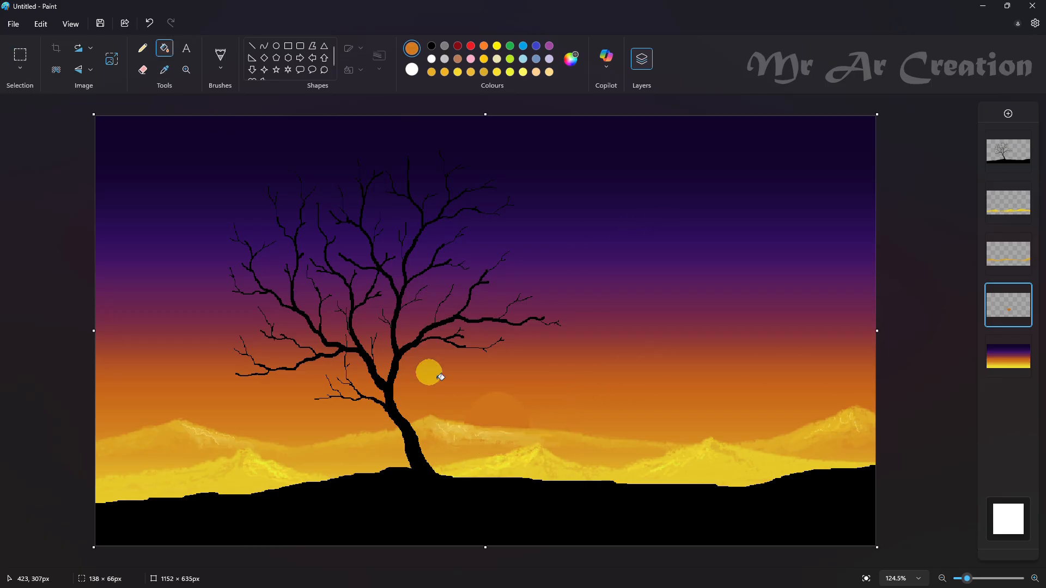
left_click(572, 63)
left_click(542, 185)
left_click(492, 439)
left_click(509, 412)
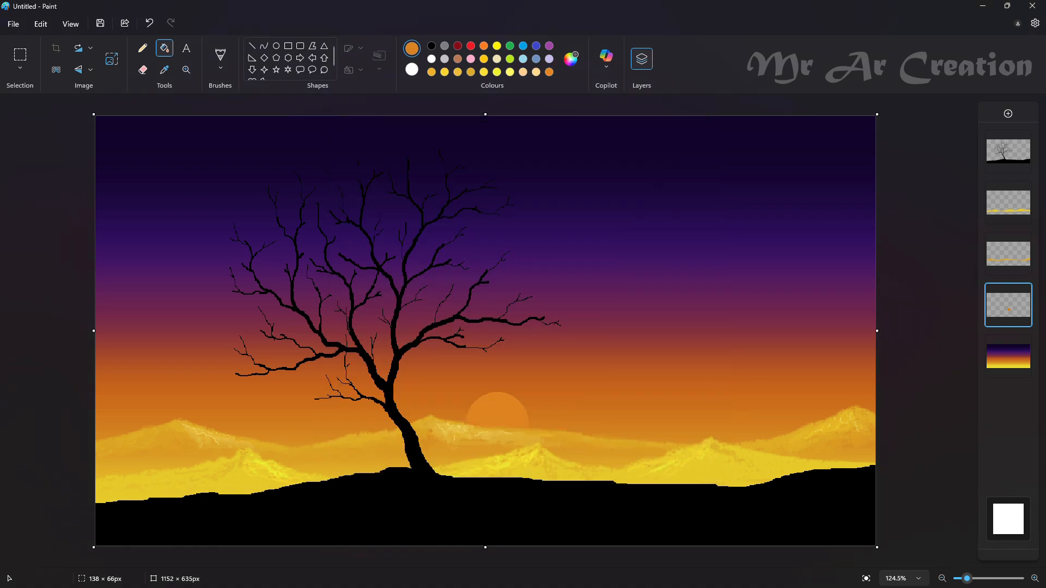
Step: Touch up the mountain layers below the sun with a brush in golden yellow sampled from the ridges
left_click(220, 54)
left_click(164, 70)
left_click(467, 440)
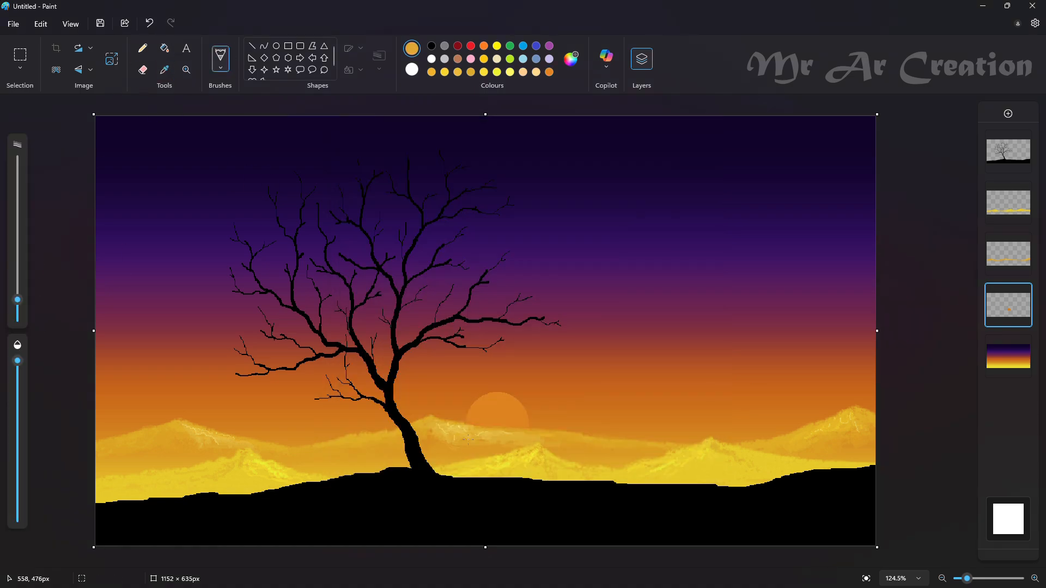
left_click(1018, 203)
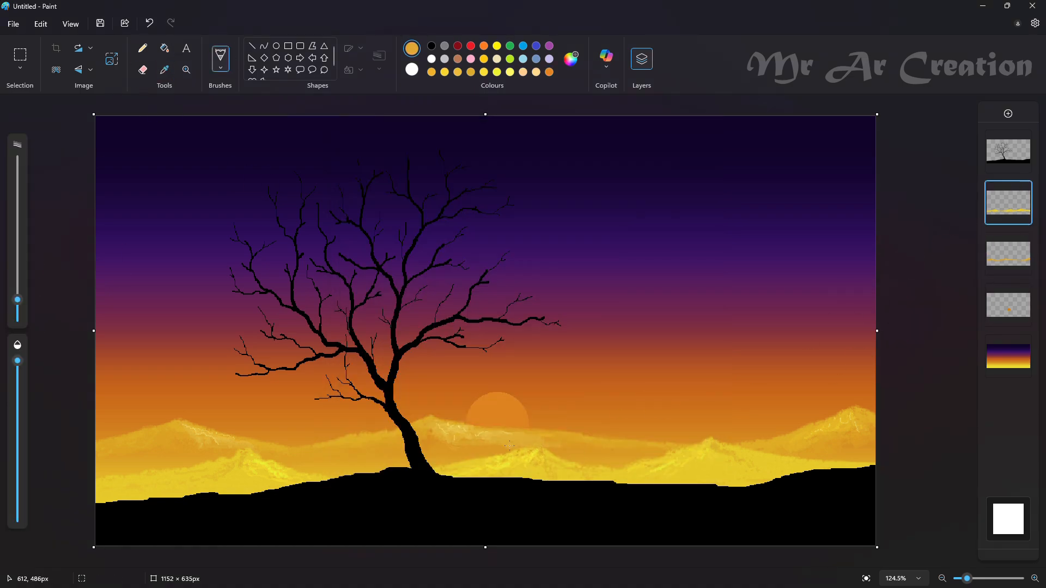
left_click(1009, 256)
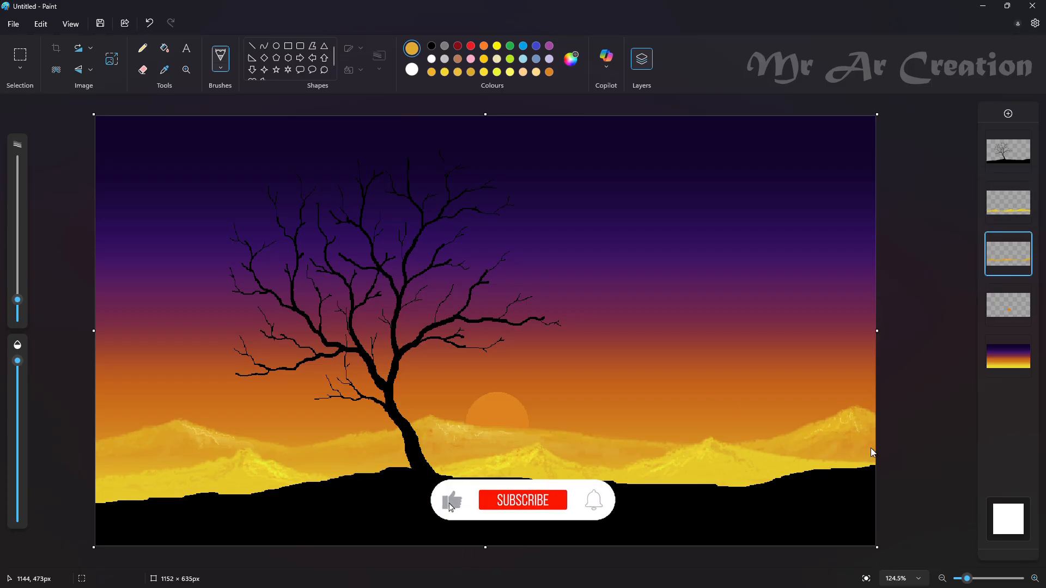
Step: Scatter several larger white star dots across the sky with the Pencil at a small size
left_click(143, 48)
left_click(17, 309)
left_click(432, 59)
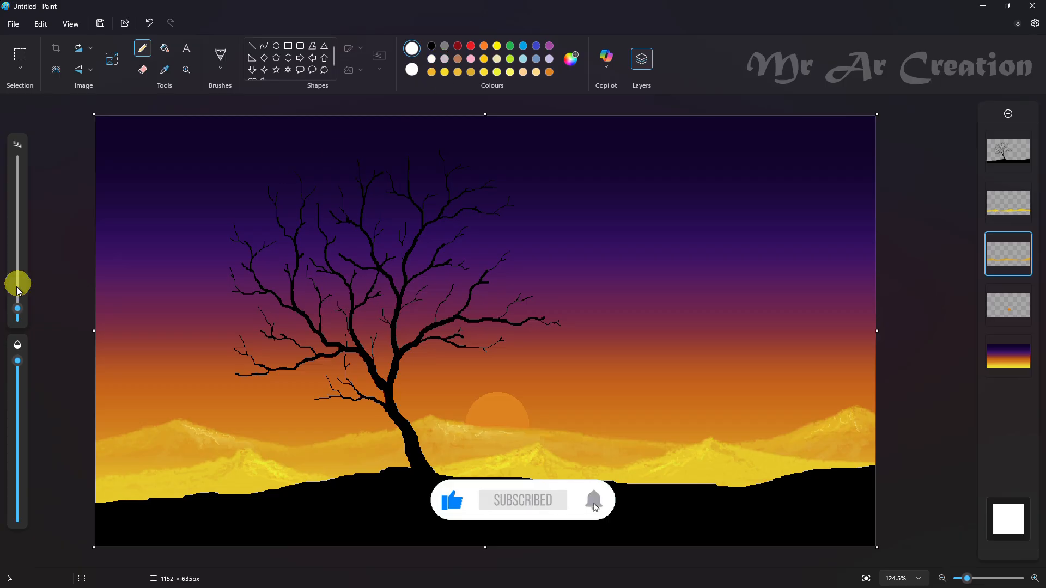
left_click(17, 314)
left_click(173, 171)
key("ctrl+z")
left_click(18, 312)
left_click(172, 174)
left_click(689, 368)
left_click(815, 163)
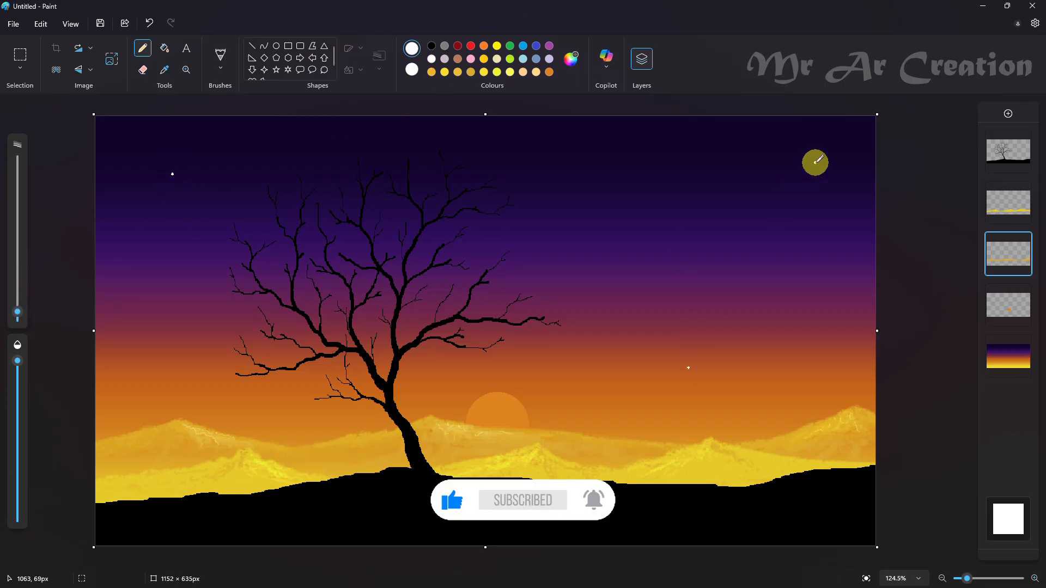
left_click(596, 196)
left_click(186, 387)
left_click(370, 313)
Step: Reduce the pencil size and scatter smaller white star dots between the larger ones across the sky
left_click(18, 316)
left_click(227, 167)
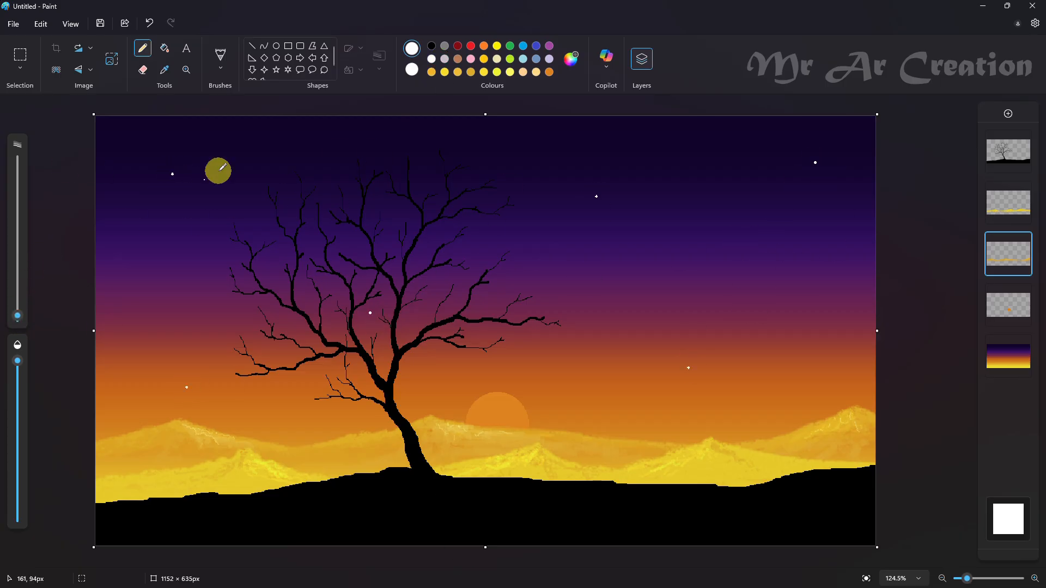
left_click(542, 240)
left_click(789, 356)
left_click(760, 285)
left_click(790, 384)
left_click(668, 420)
left_click(383, 164)
left_click(305, 426)
left_click(156, 296)
Step: Scatter tiny white specks over the upper sky with a different brush at near-maximum size, and select the sky layer
left_click(221, 68)
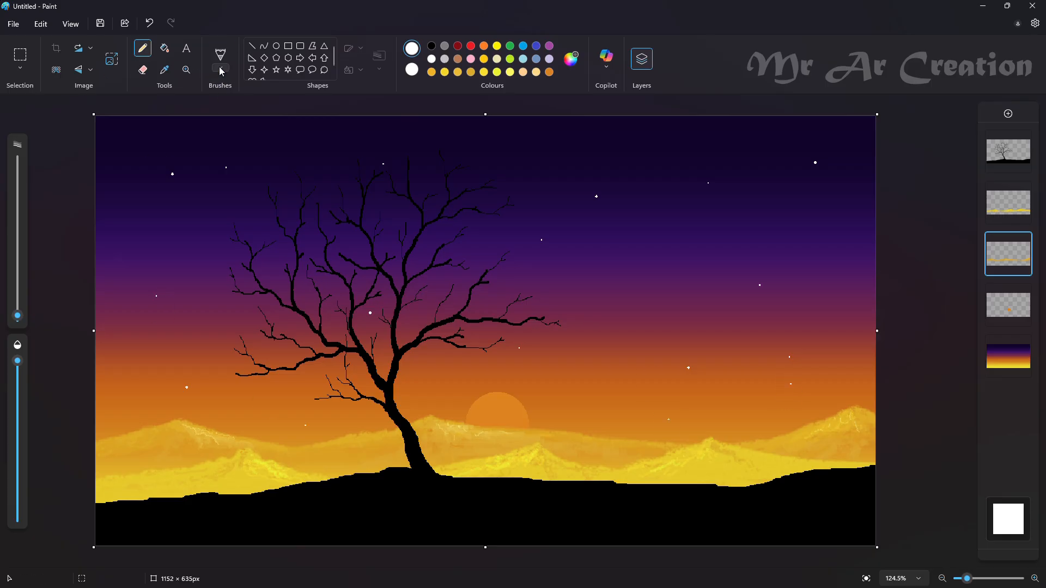
left_click(295, 156)
left_click_drag(18, 313, 31, 158)
left_click(1008, 355)
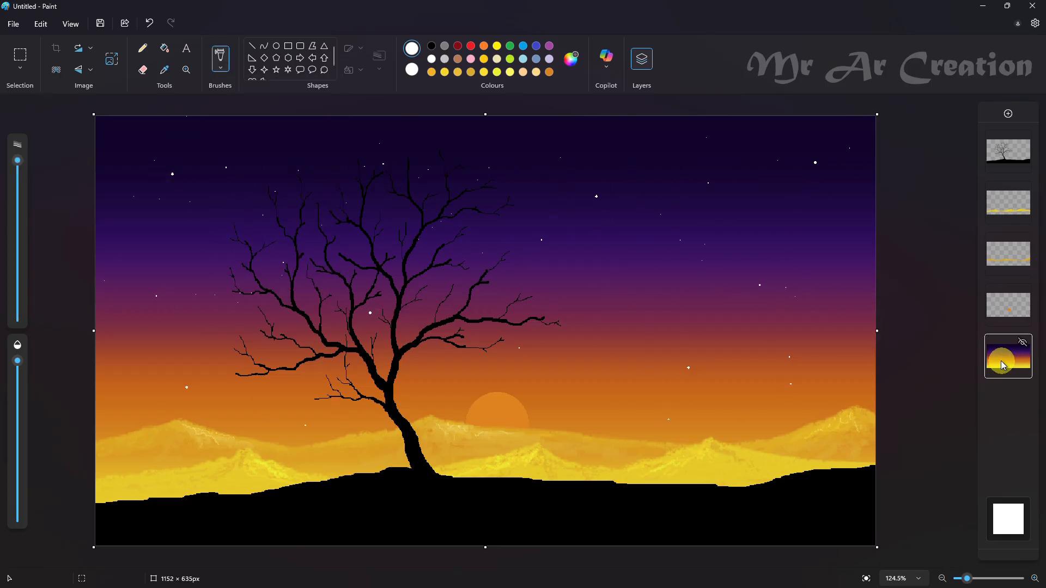